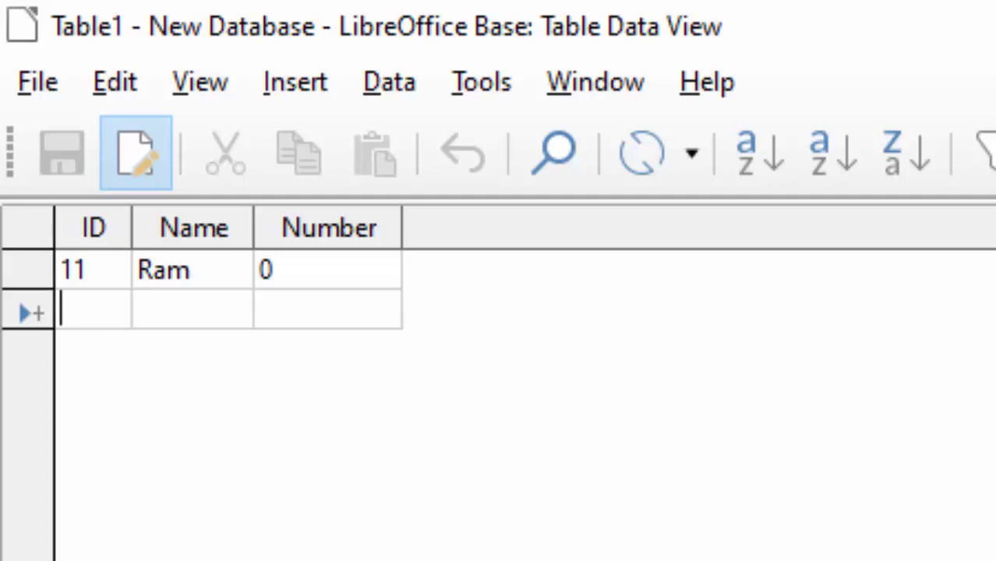
Enter record ID 12 with the student's name and a text entry in the Number field
text(12)
key(Tab)
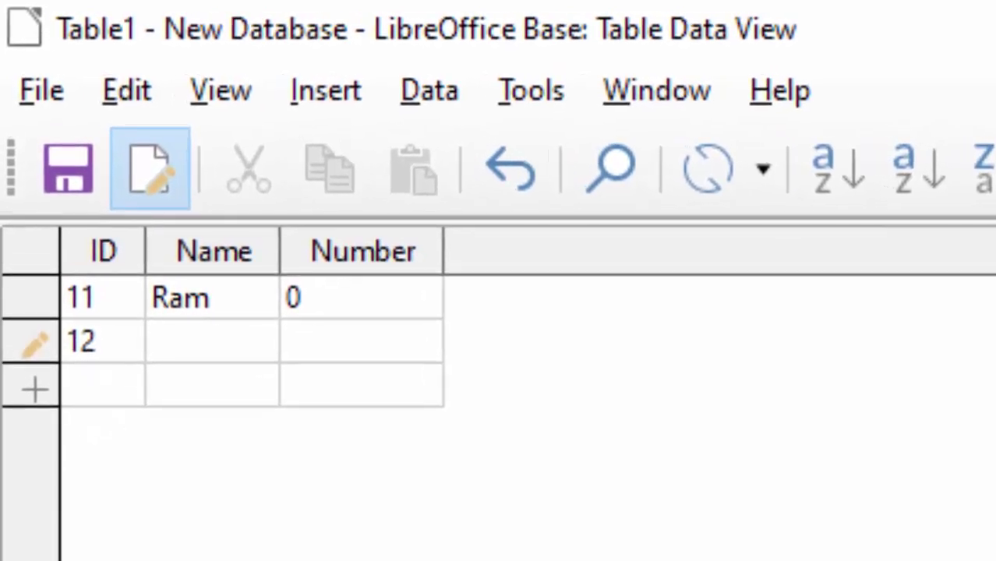
text(Seema)
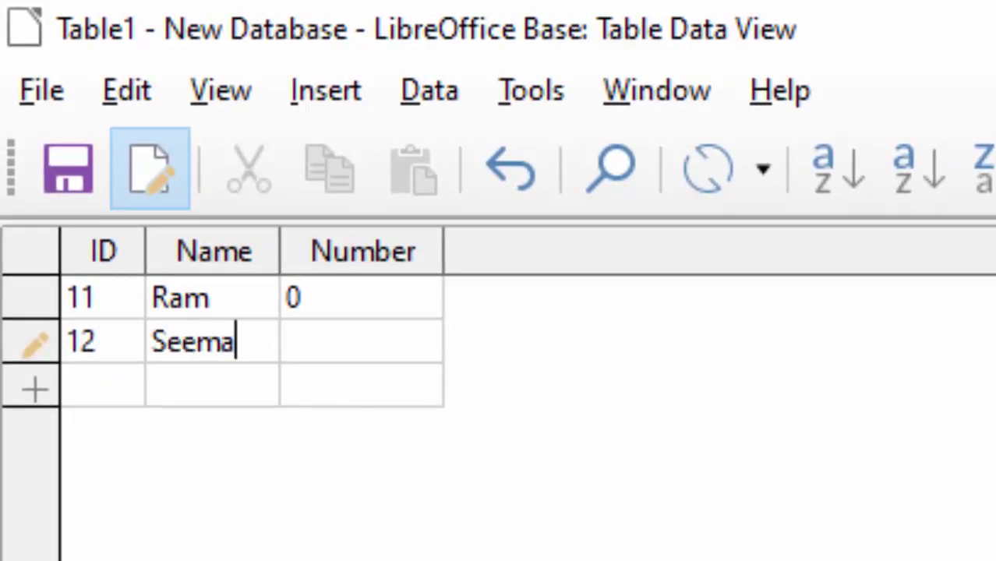
key(Tab)
text(Ra)
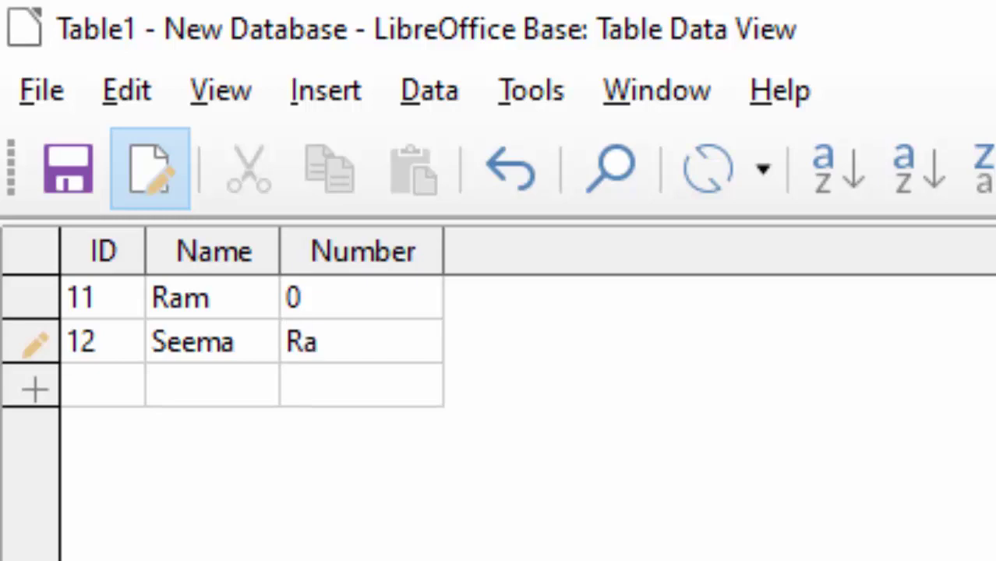
text(m)
key(Return)
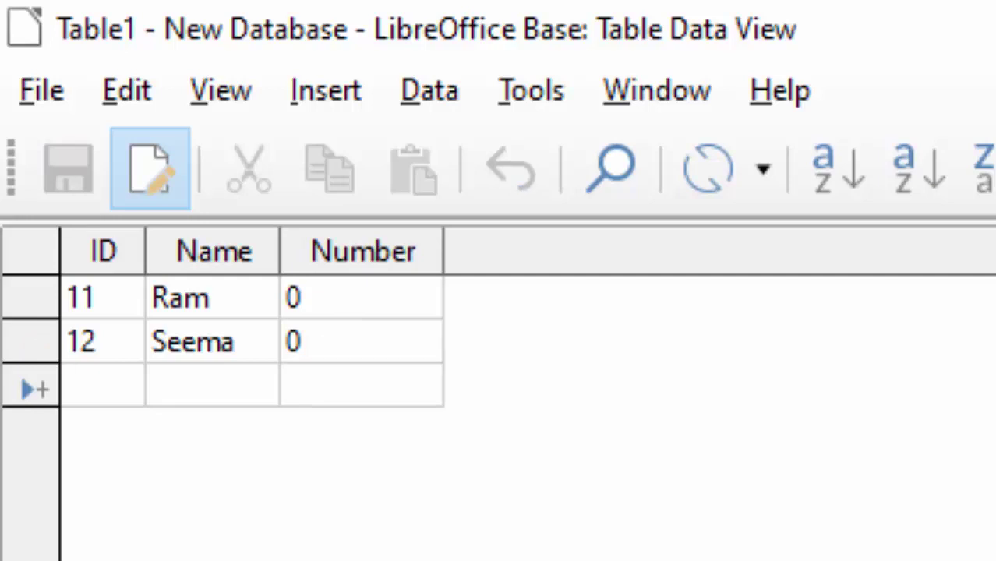
Replace record 12's Number value 0 with another text entry and commit the row
click(286, 342)
click(301, 342)
key(BackSpace)
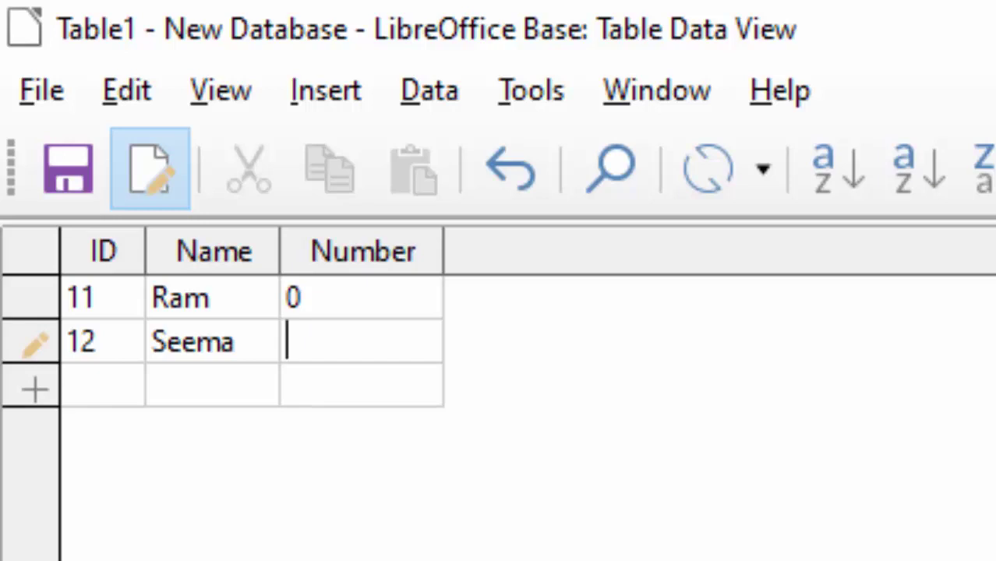
text(Sac)
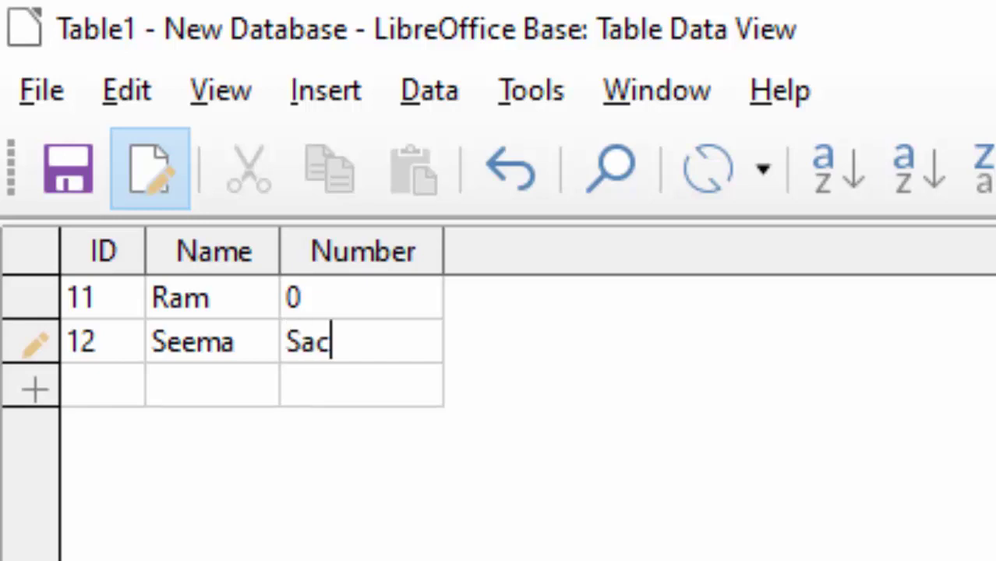
text(hin)
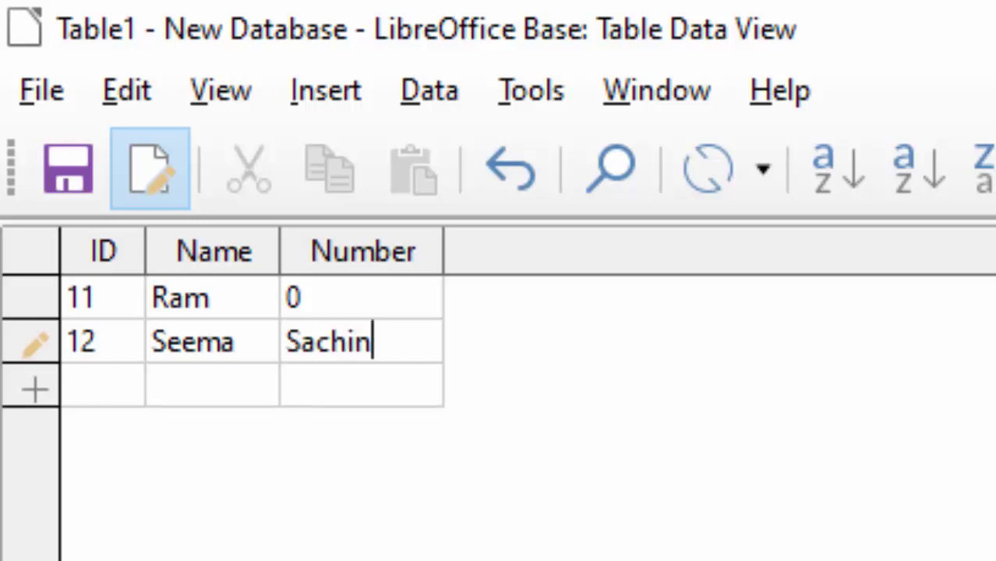
key(Return)
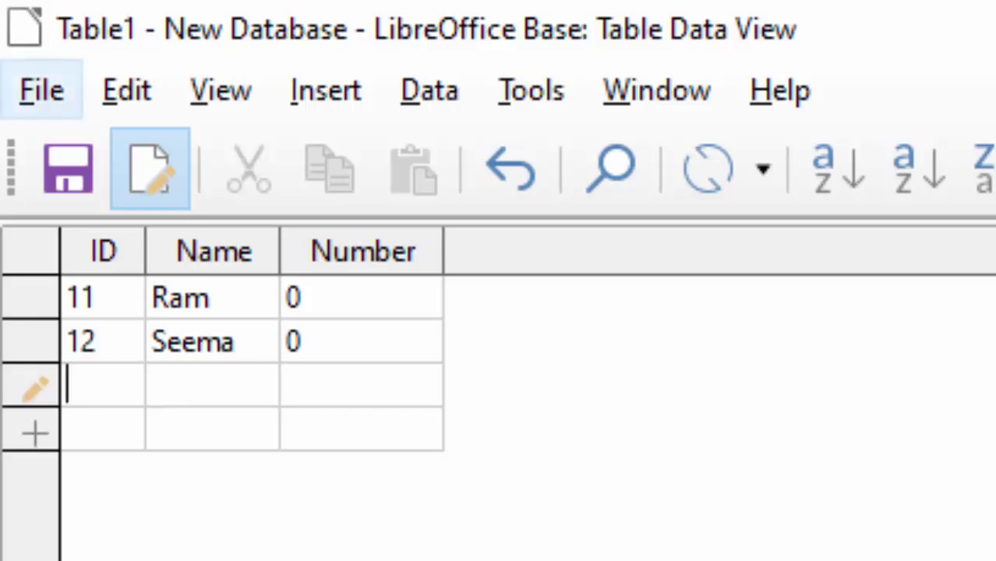
Start a new database in the wizard, choosing not to register it
key(alt+f)
key(n)
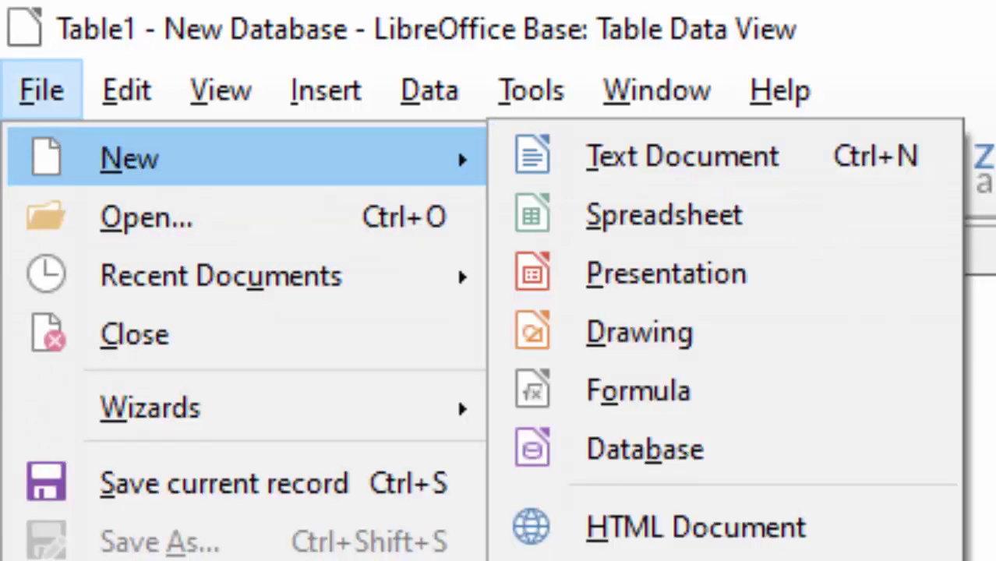
key(Down)
key(Down)
key(Down)
key(Down)
key(Down)
key(Down)
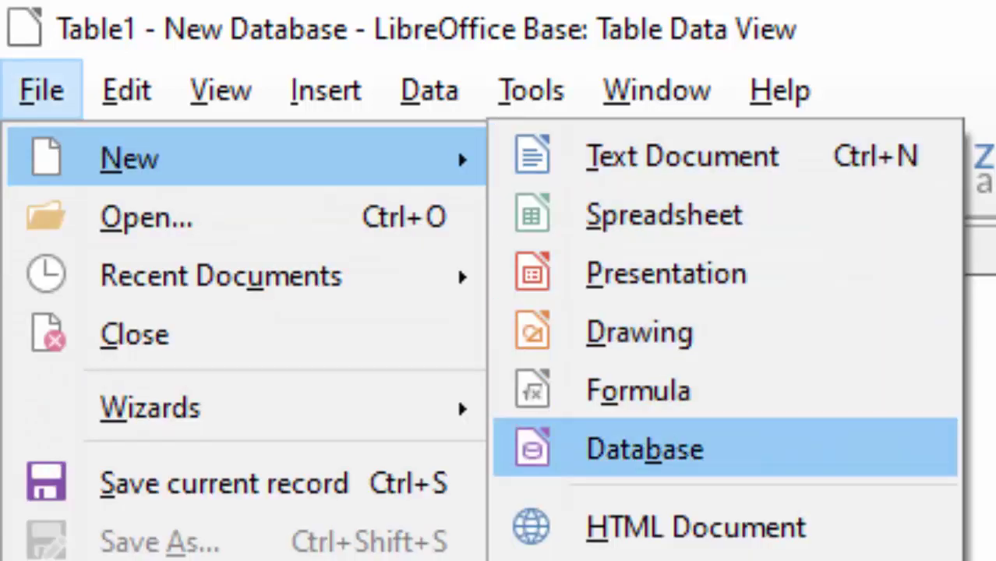
key(Return)
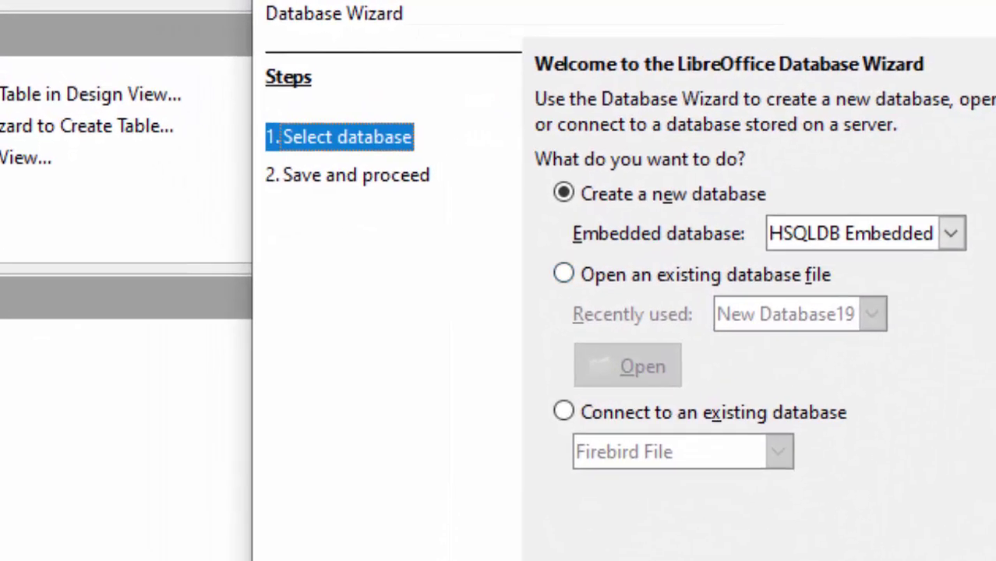
key(Return)
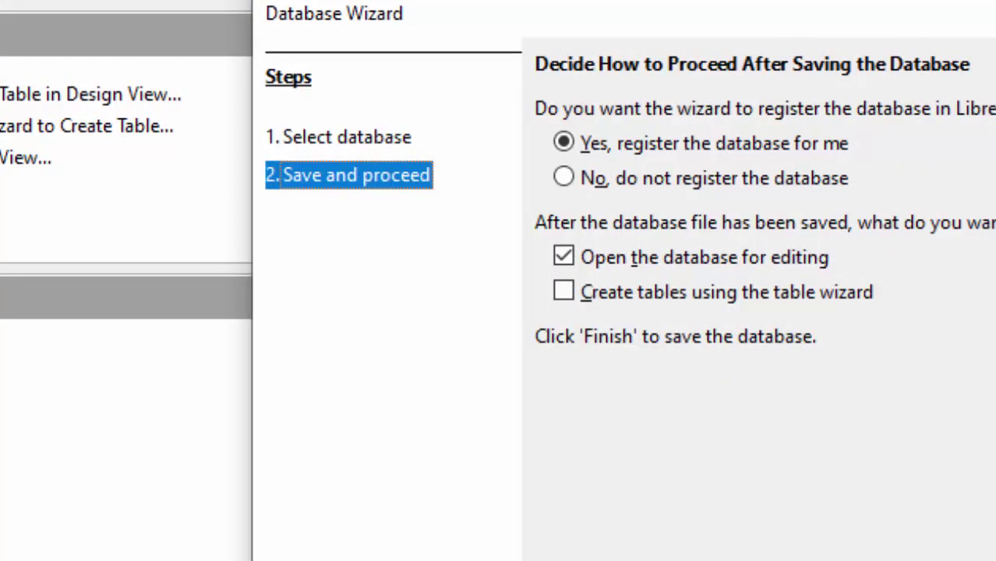
key(alt+n)
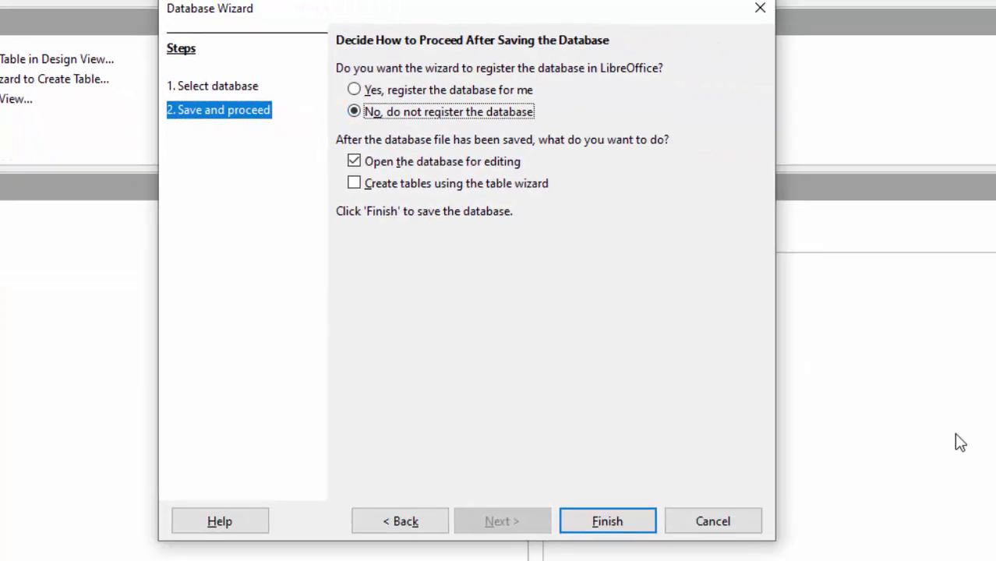
key(alt+f)
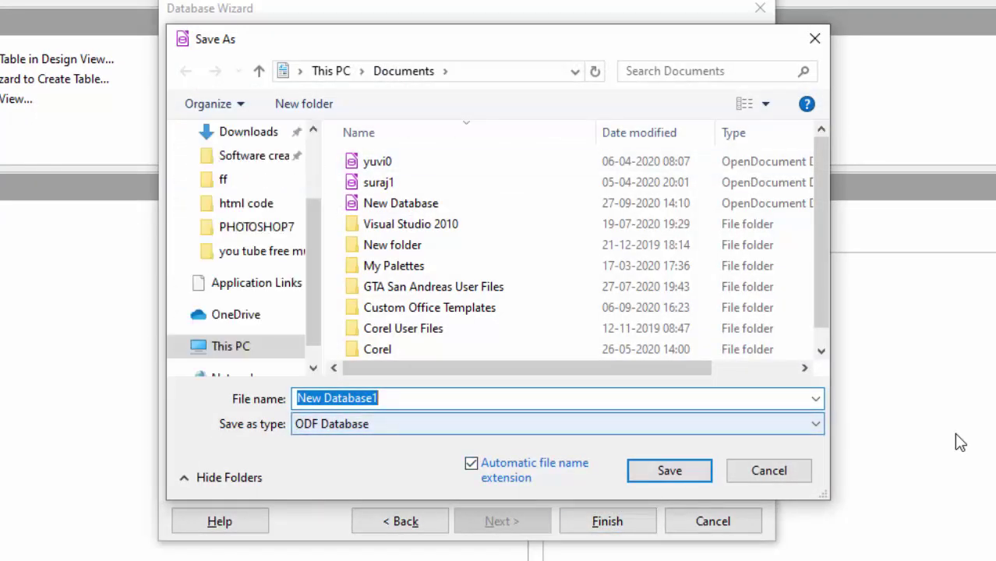
Save the new database file as DB1
key(End)
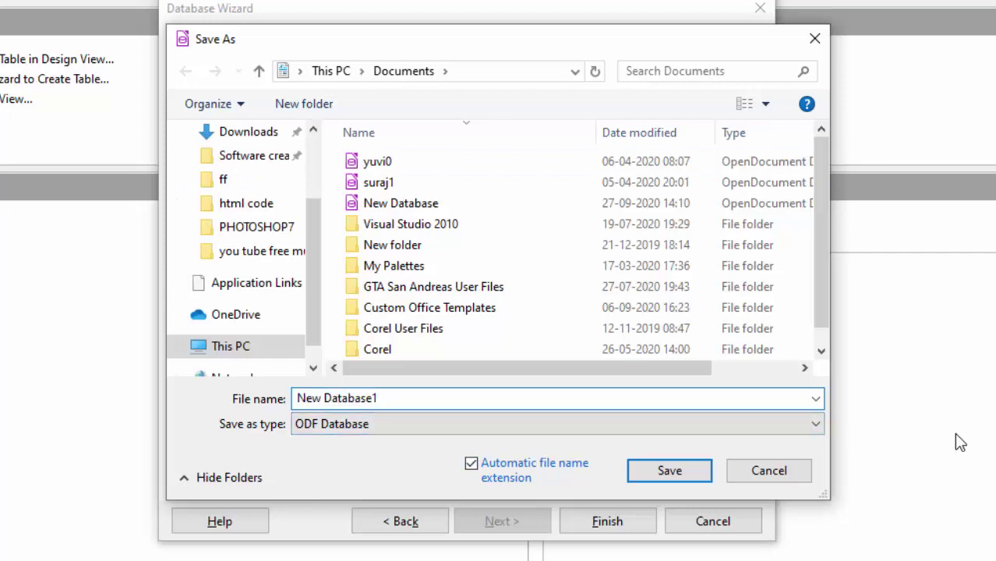
key(BackSpace)
key(BackSpace)
key(BackSpace)
key(BackSpace)
key(BackSpace)
key(BackSpace)
key(BackSpace)
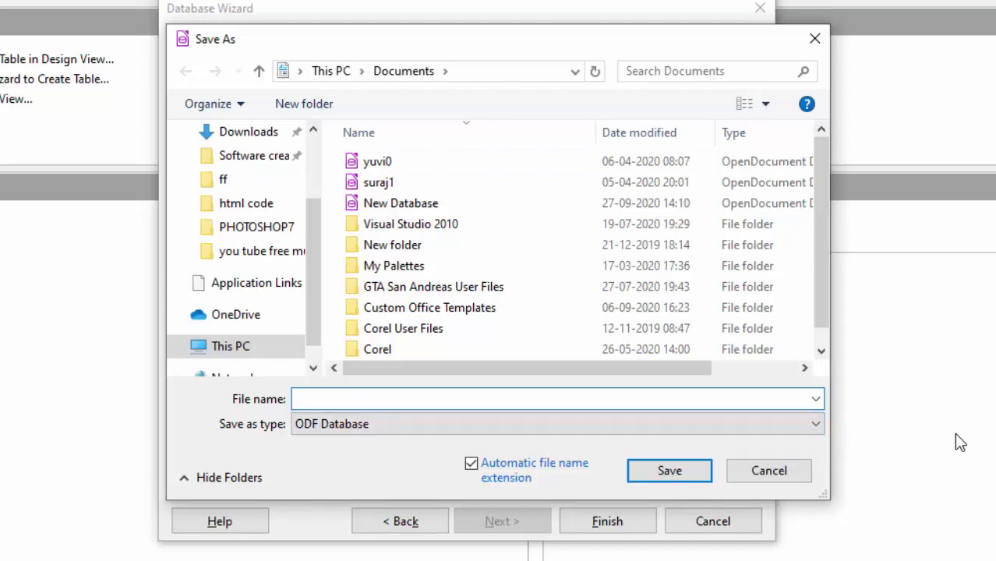
text(DB)
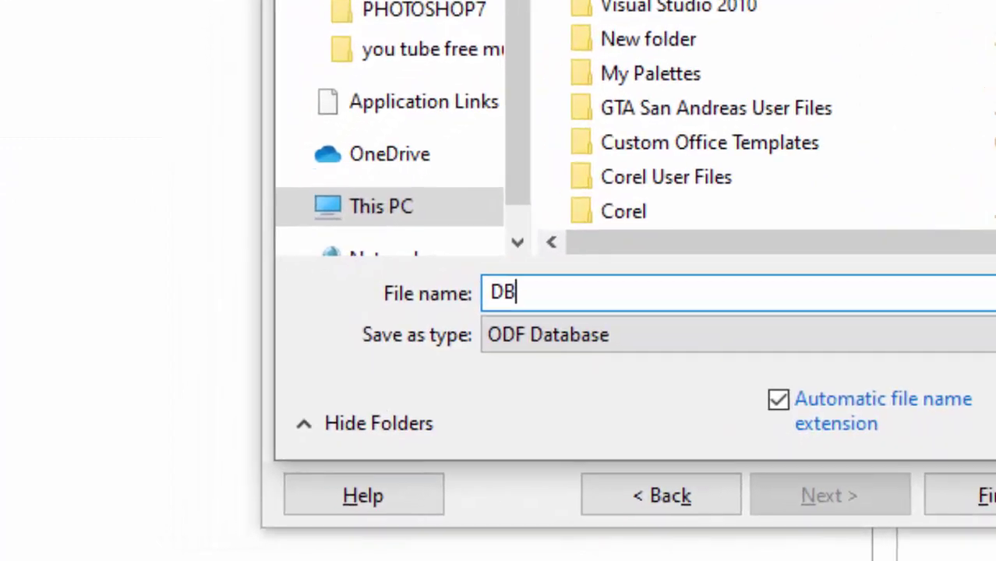
text(1)
key(Return)
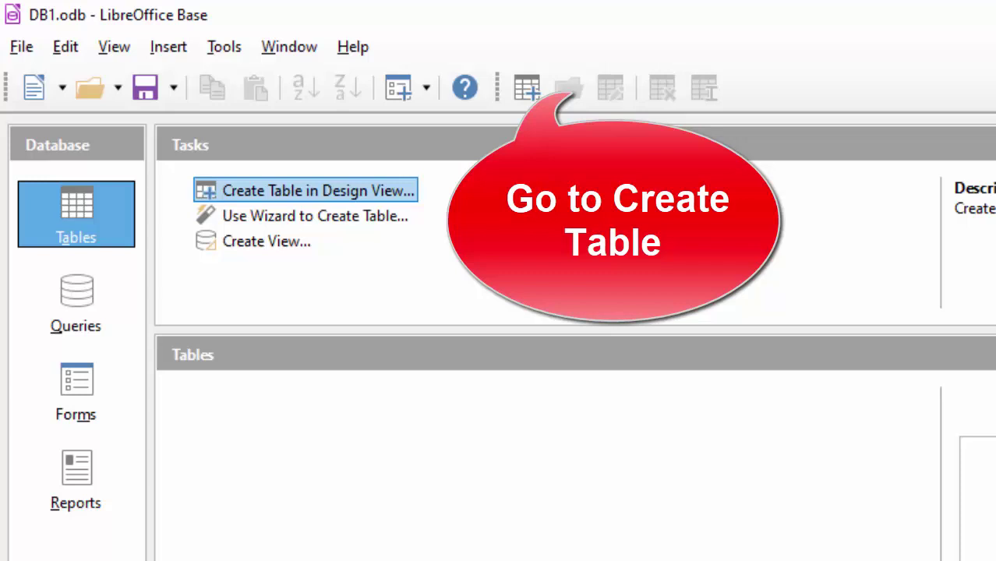
Start a new table in Design View with a first field named 'Name of Student'
click(318, 190)
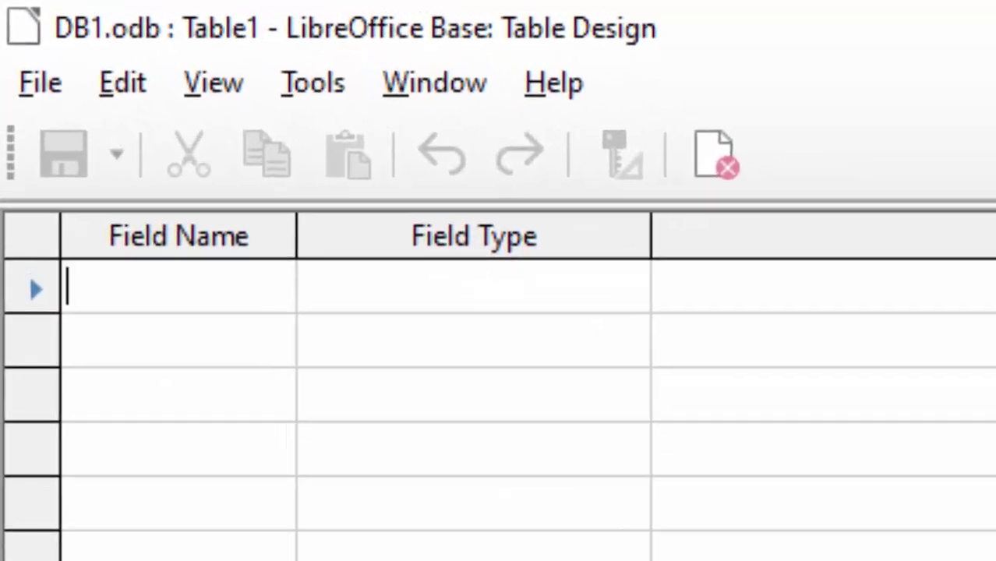
text(Na)
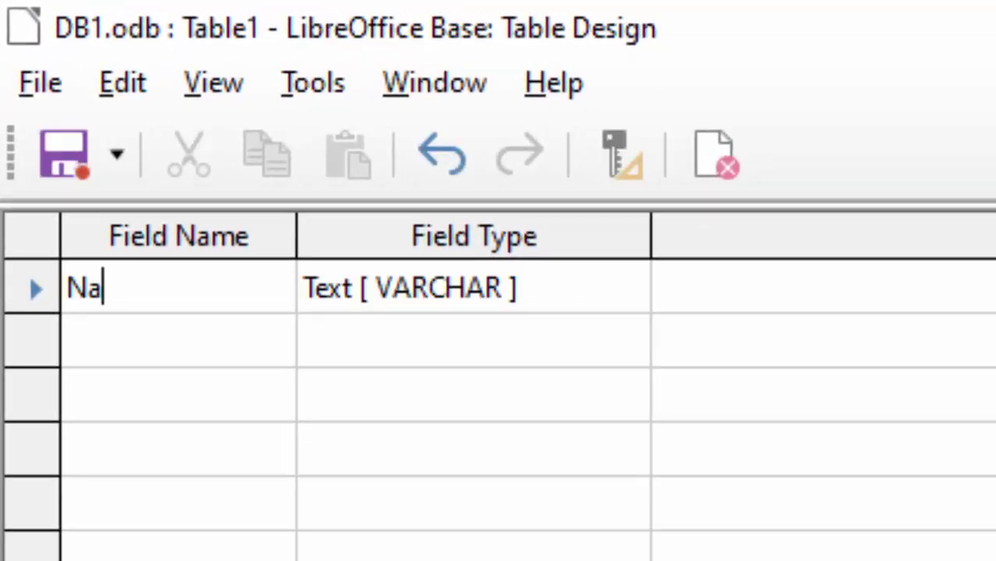
text(me o)
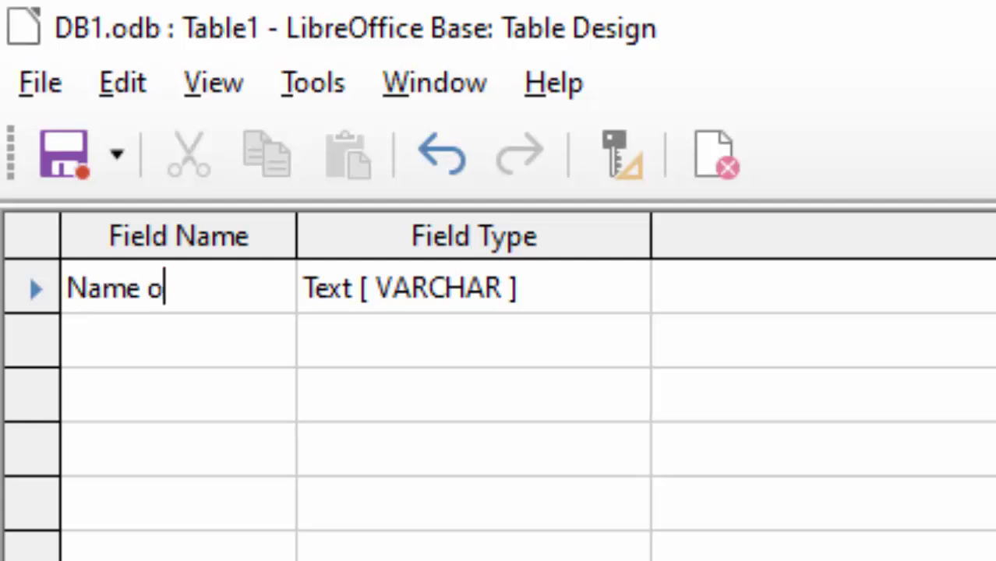
text(f St)
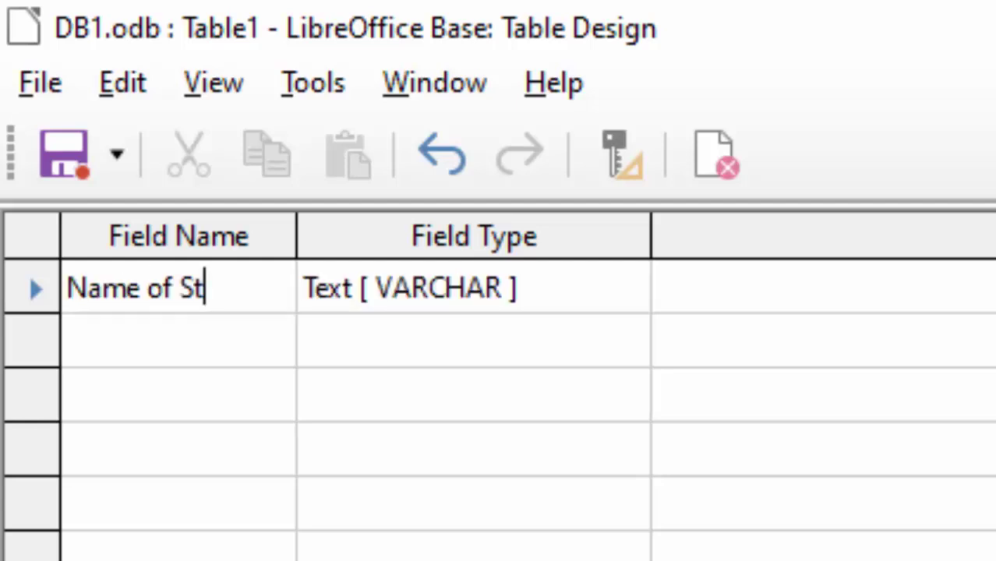
text(udent)
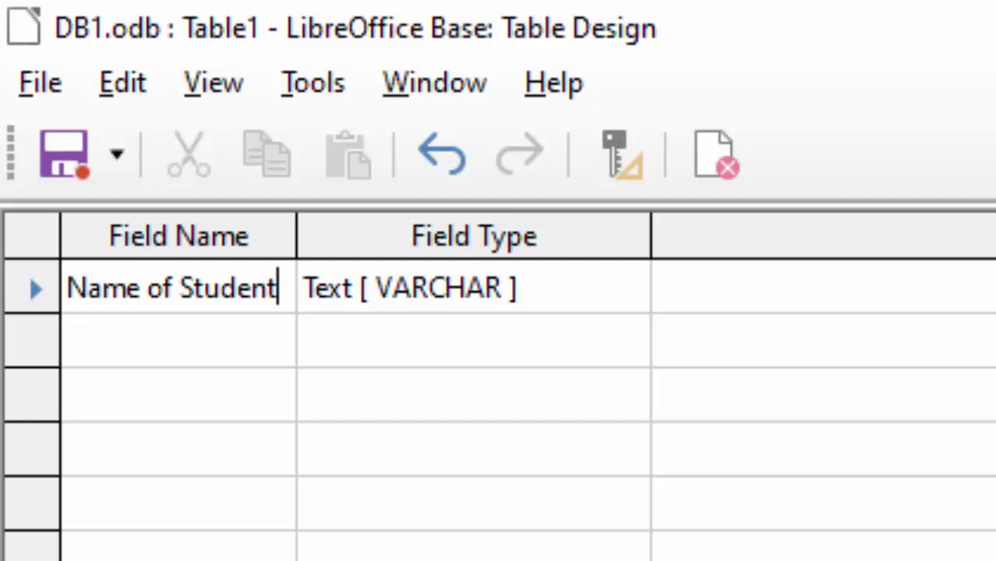
key(Tab)
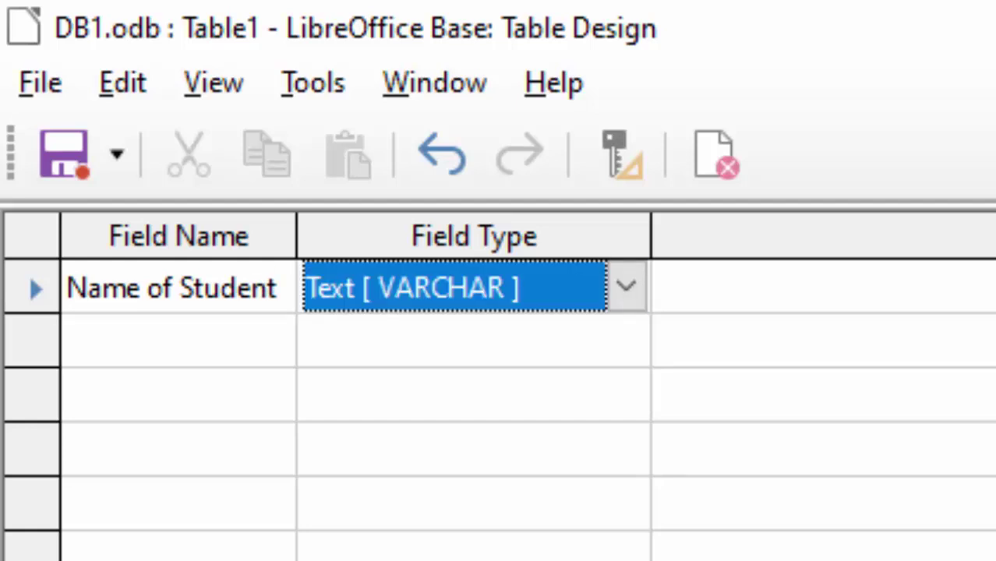
Change the Name of Student field type from Text [ VARCHAR ] to Text (fix) [ CHAR ]
key(alt+Down)
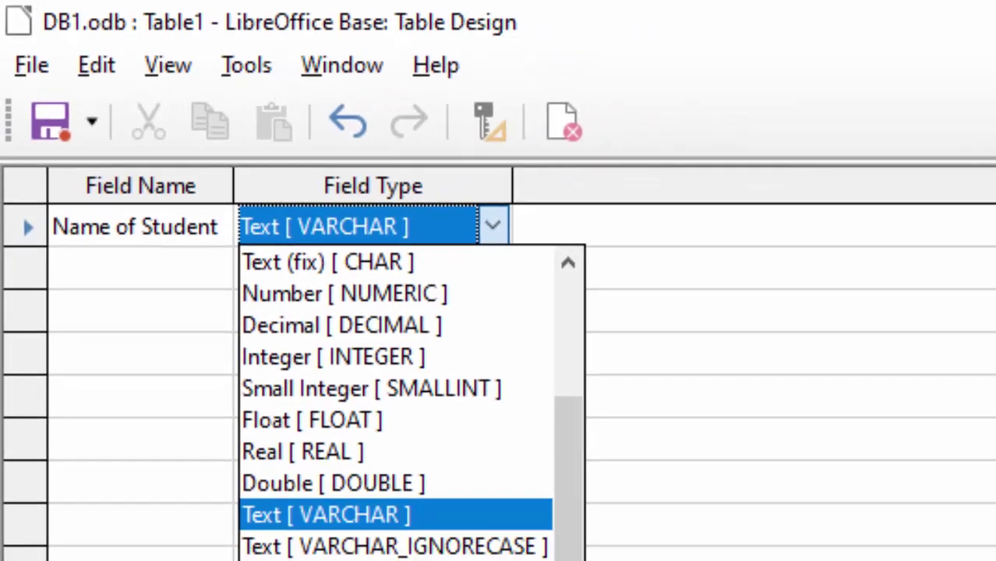
key(Down)
key(Down)
key(Down)
key(Down)
key(Down)
key(Down)
key(Up)
key(Up)
key(Up)
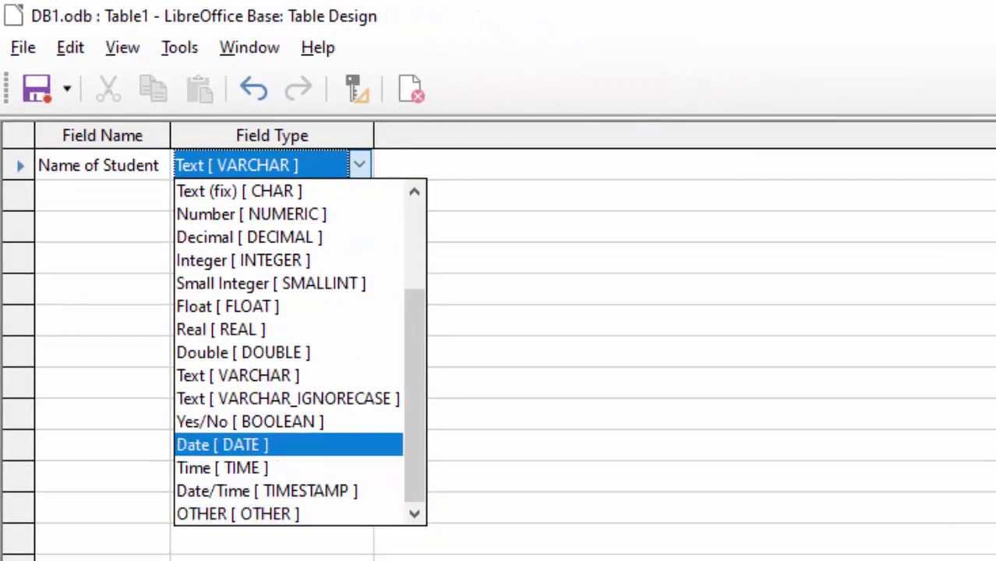
key(Up)
key(Up)
key(Up)
key(Up)
key(Up)
key(Up)
key(Down)
key(Down)
key(Down)
key(Down)
key(Down)
key(Down)
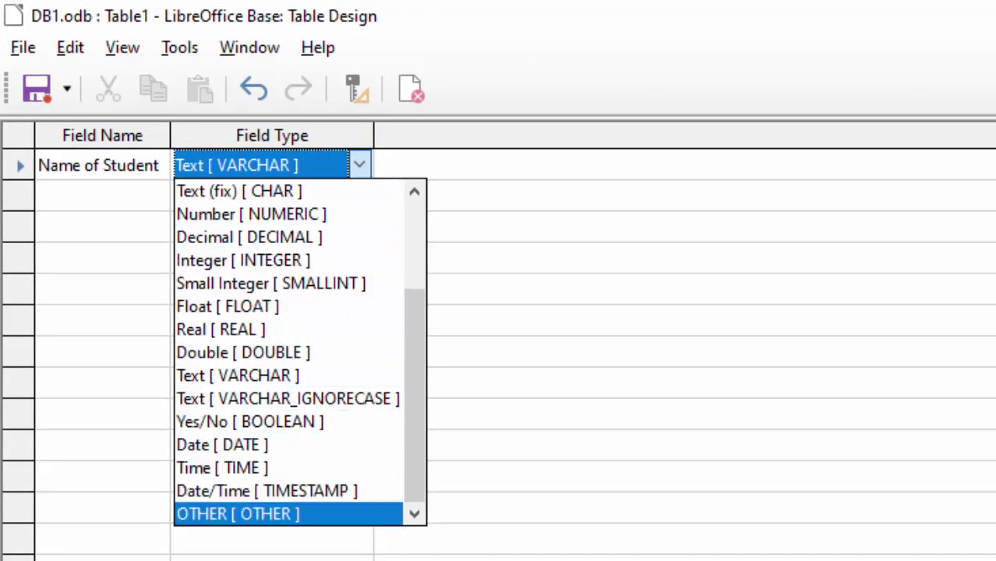
key(Up)
key(Up)
key(Up)
key(Up)
key(Up)
key(Down)
key(Down)
key(Down)
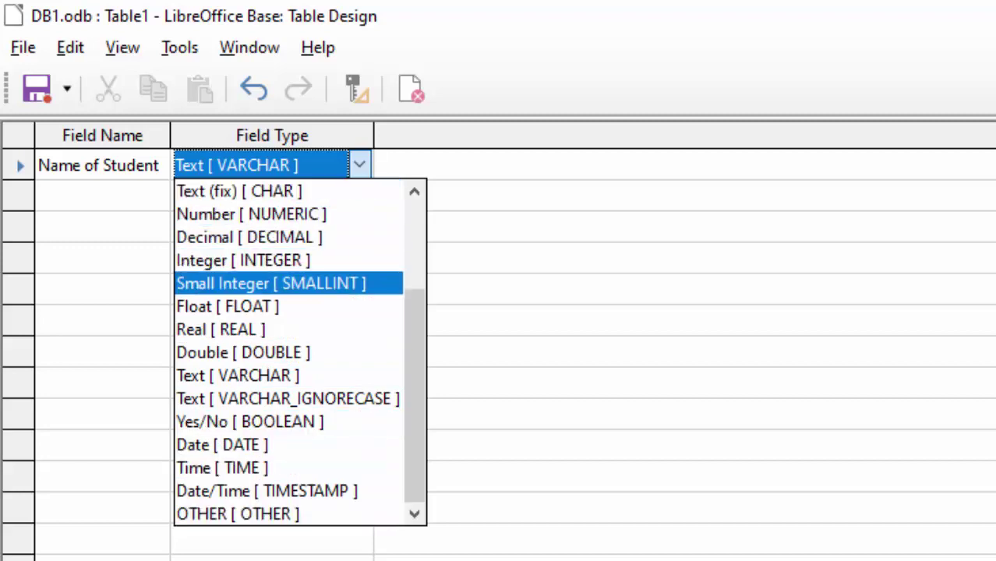
key(Down)
key(Down)
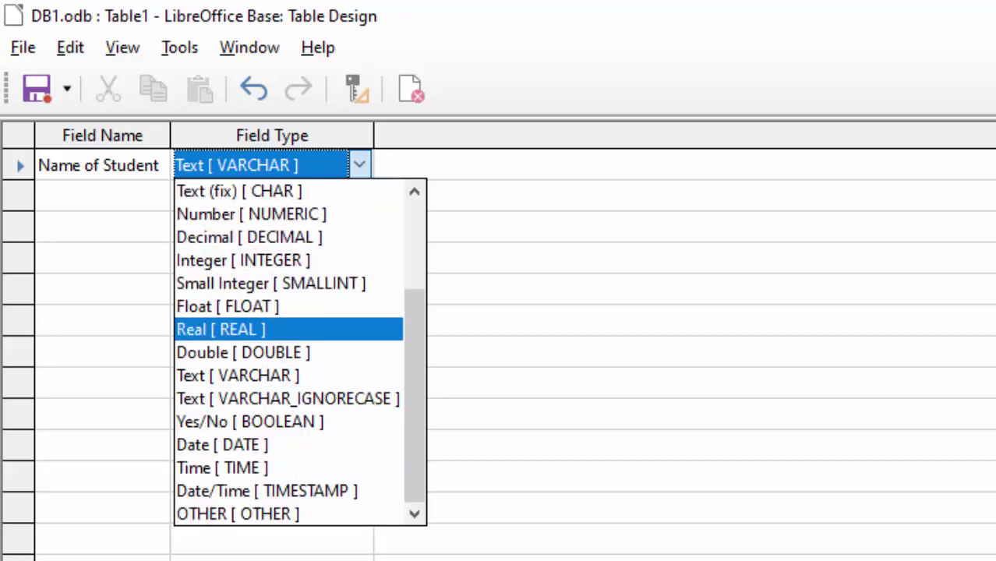
key(Down)
key(Down)
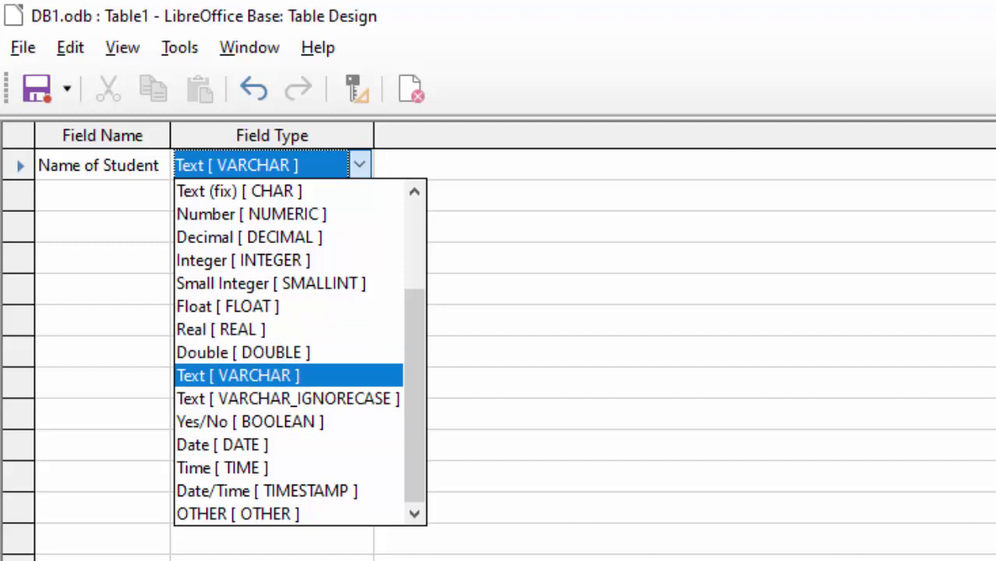
key(Down)
key(Down)
key(Up)
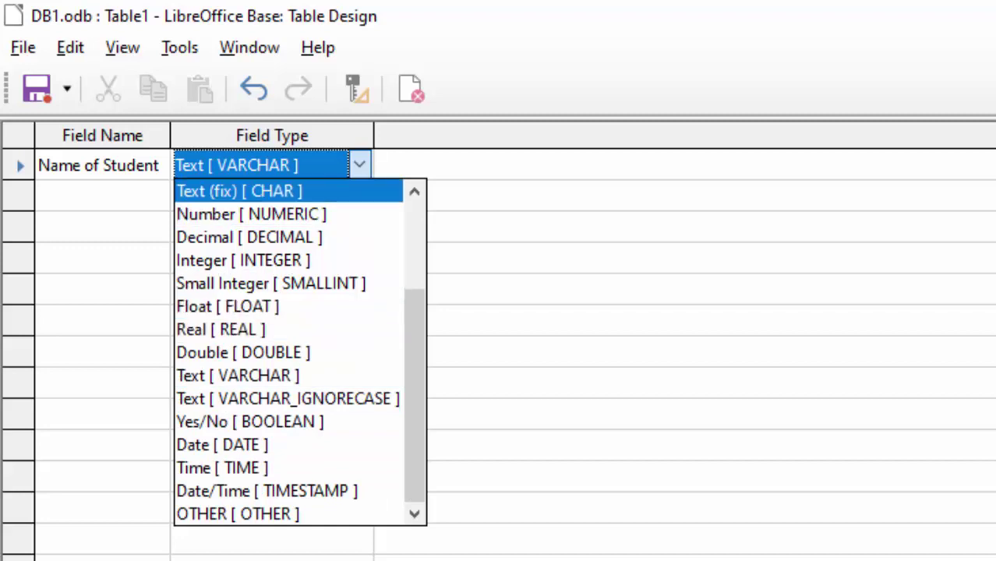
key(Return)
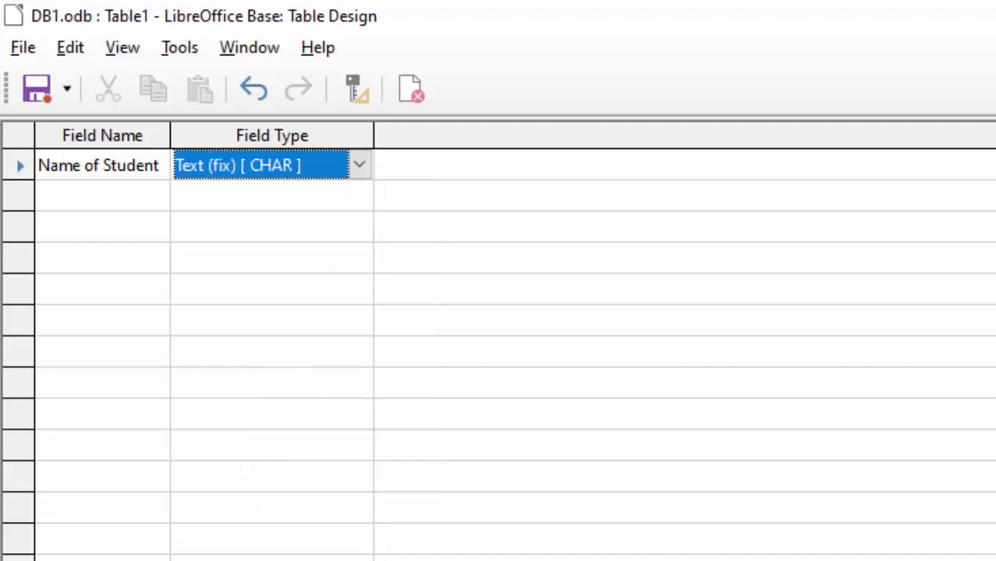
Add a City field as Text [ VARCHAR ] on the second row
click(102, 196)
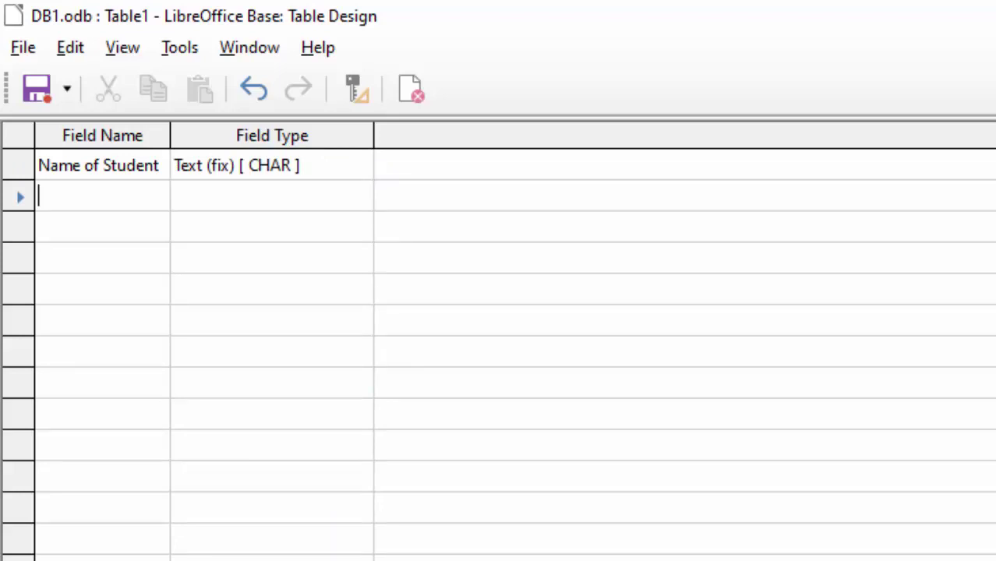
text(City)
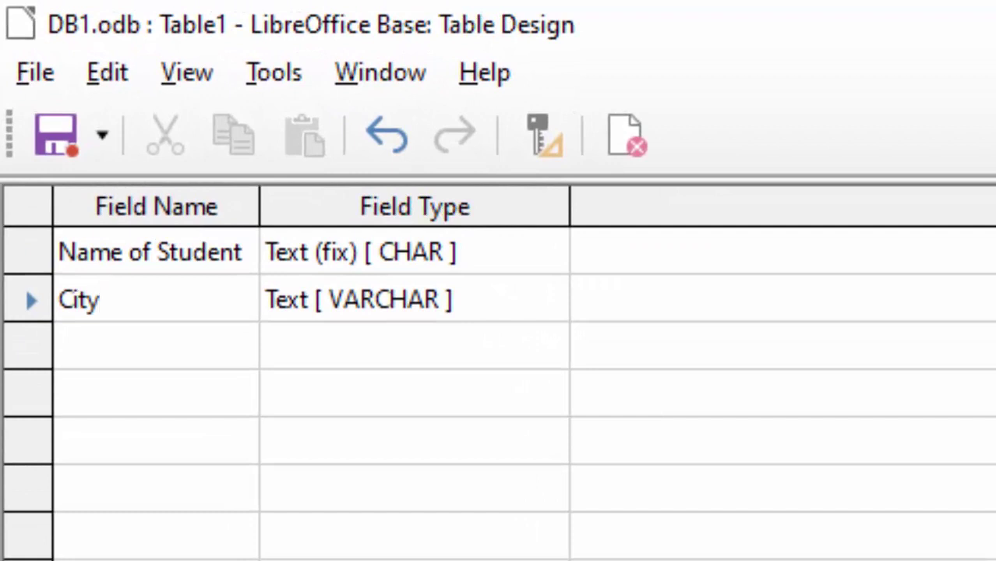
click(359, 299)
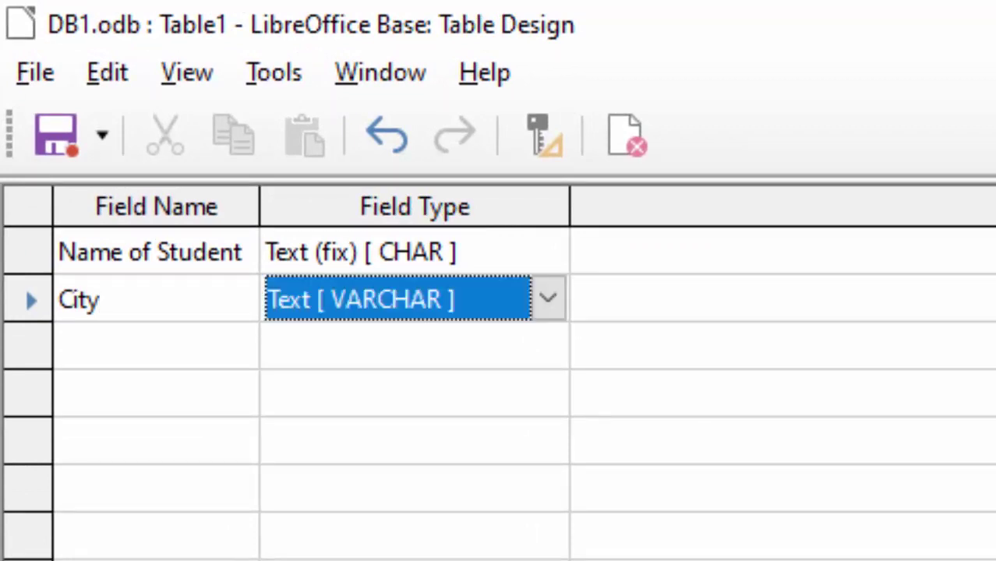
Add a Computer field with the Integer type
click(117, 346)
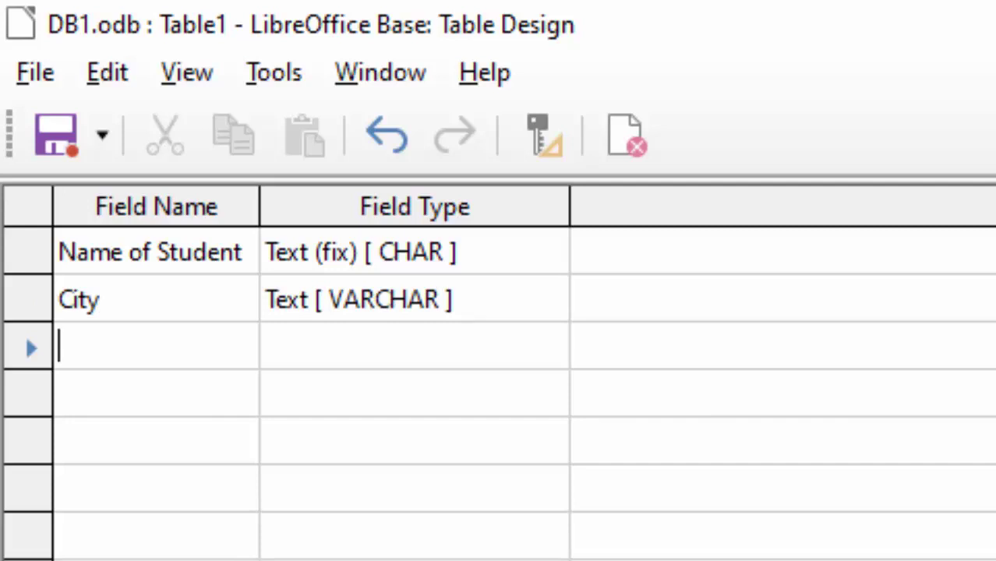
text(C)
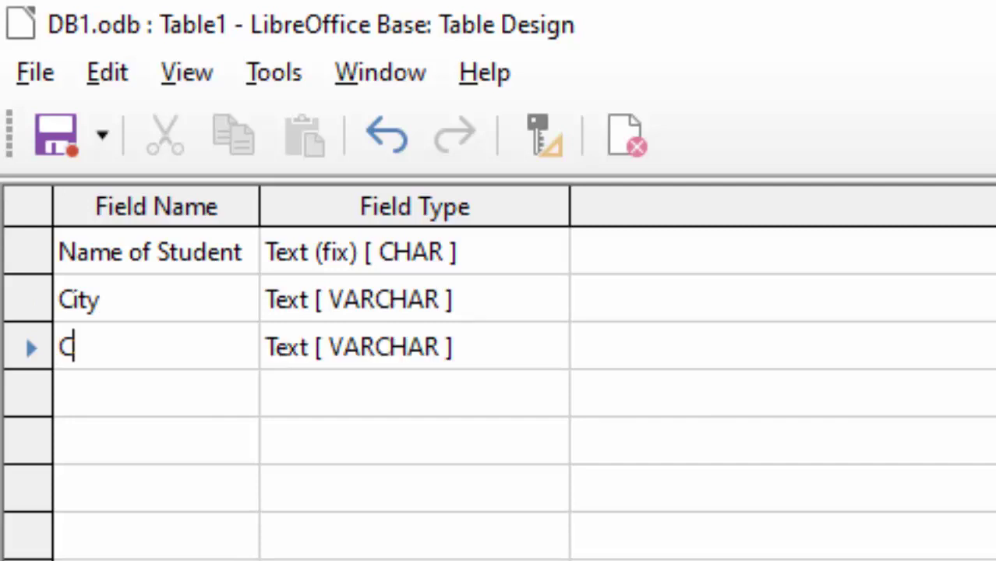
text(ompu)
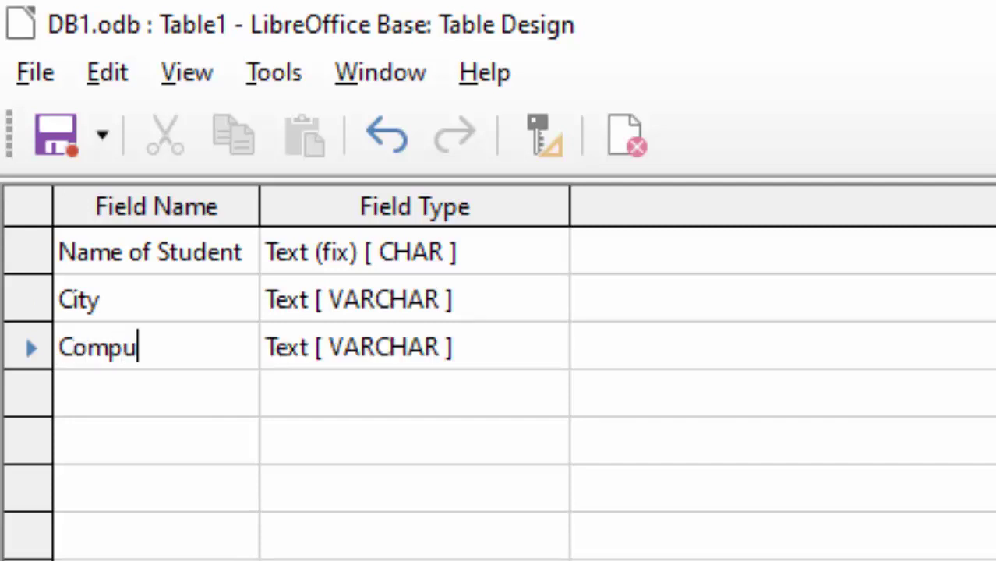
text(ter)
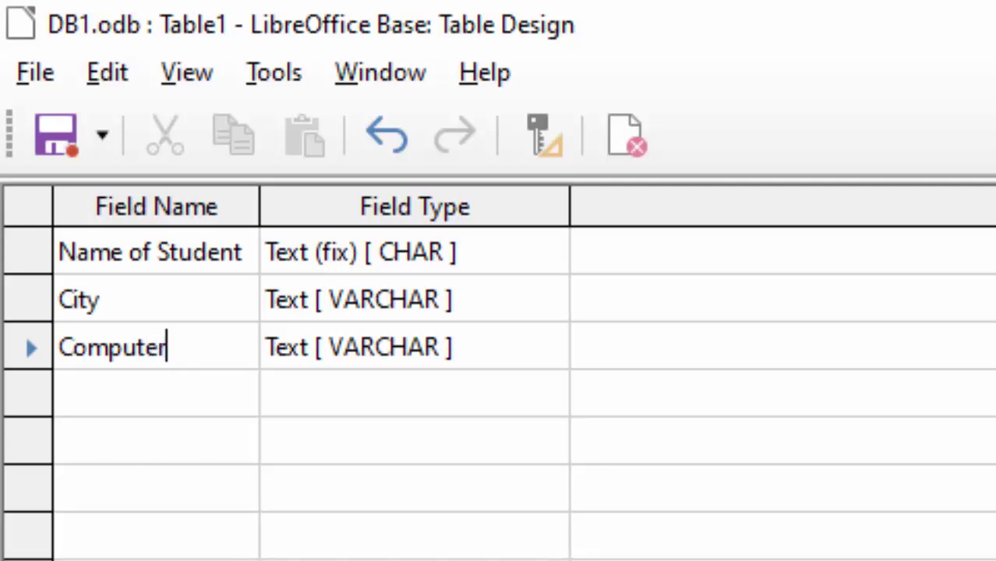
key(Tab)
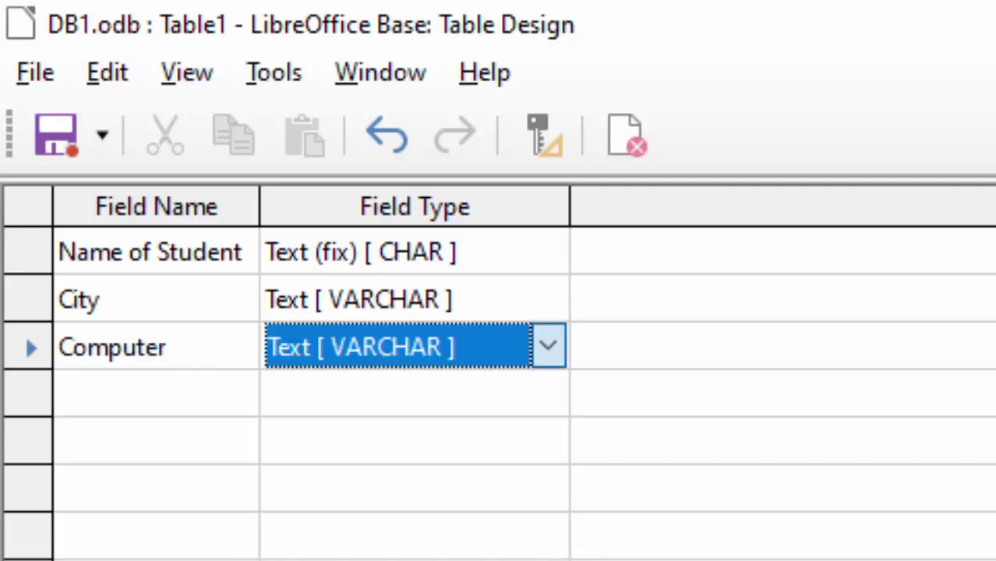
click(548, 347)
key(Down)
key(Down)
key(Return)
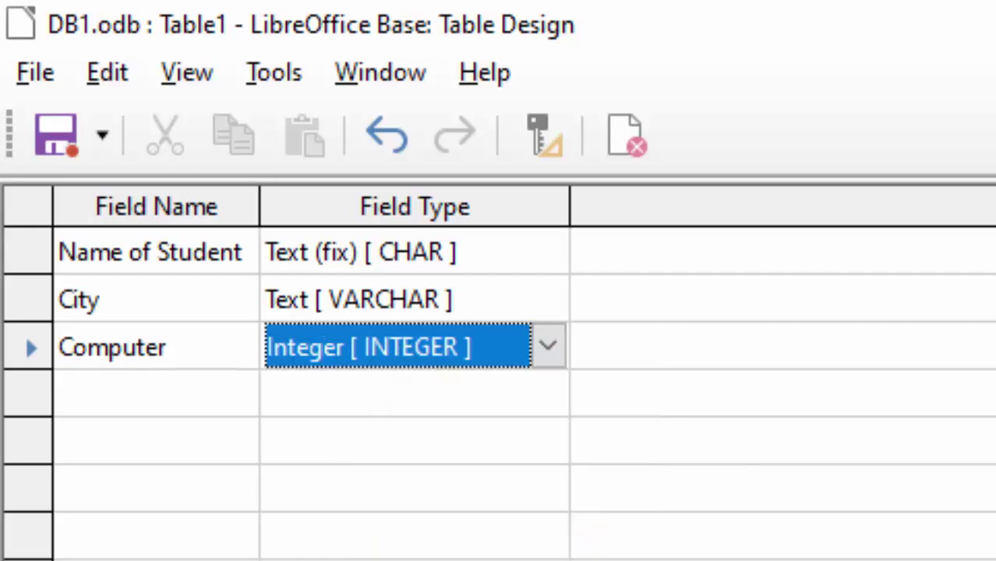
Add an English field with the Number [ NUMERIC ] type
click(77, 393)
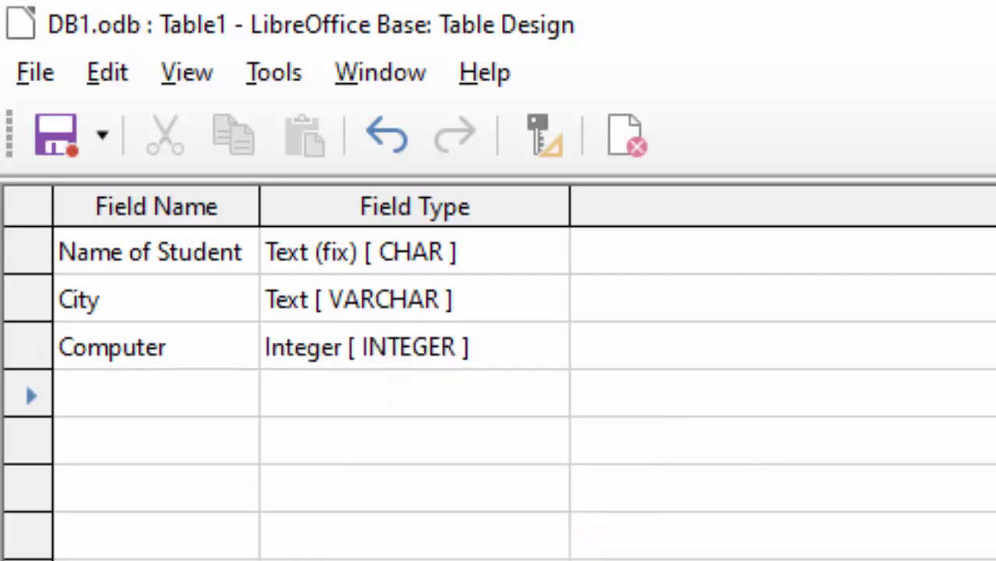
text(En)
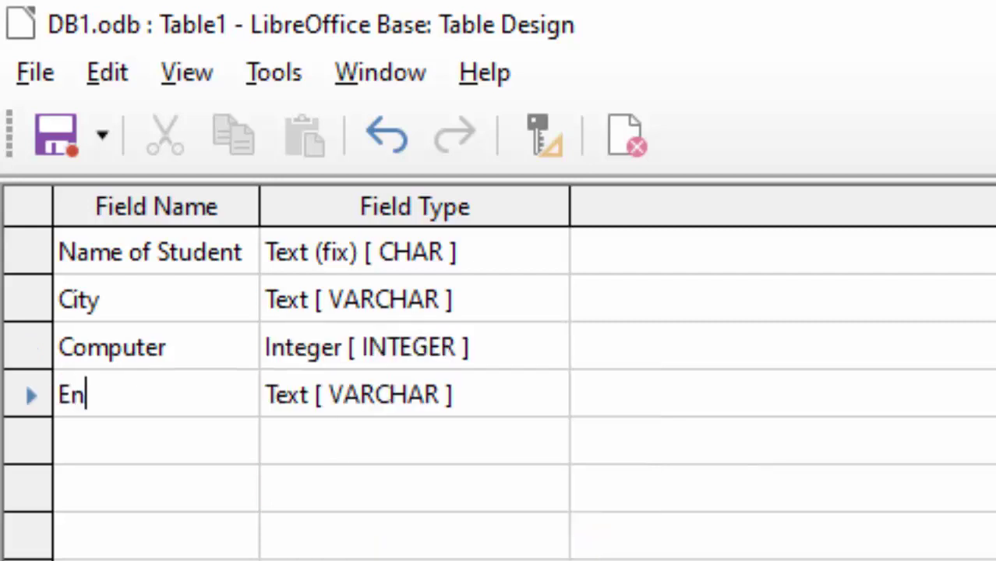
text(glis)
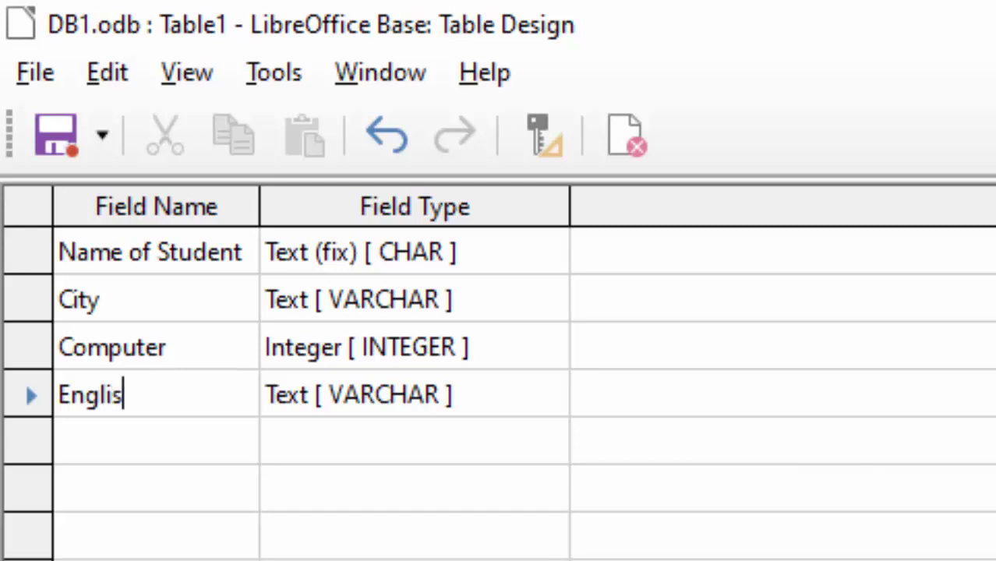
text(h)
click(358, 394)
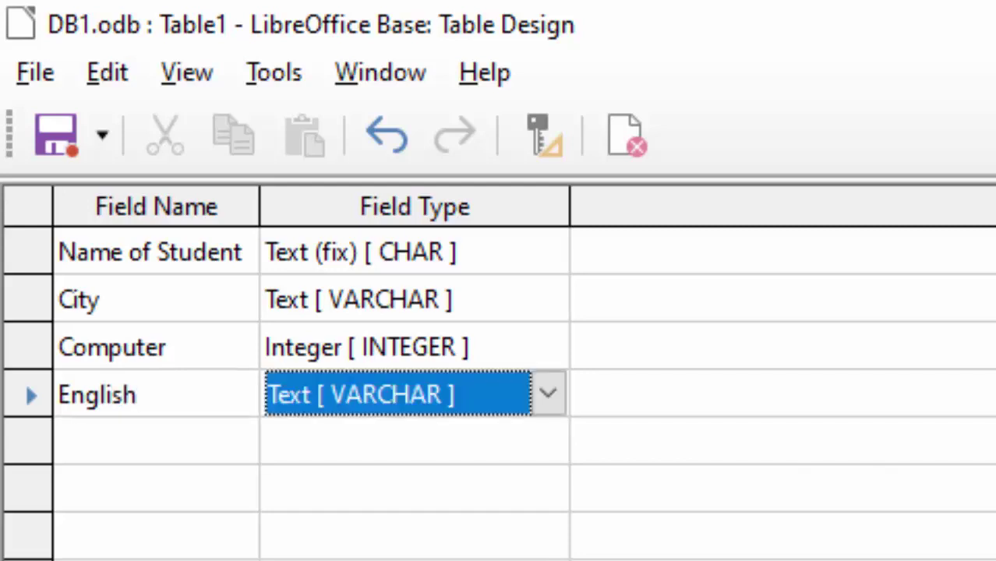
click(548, 394)
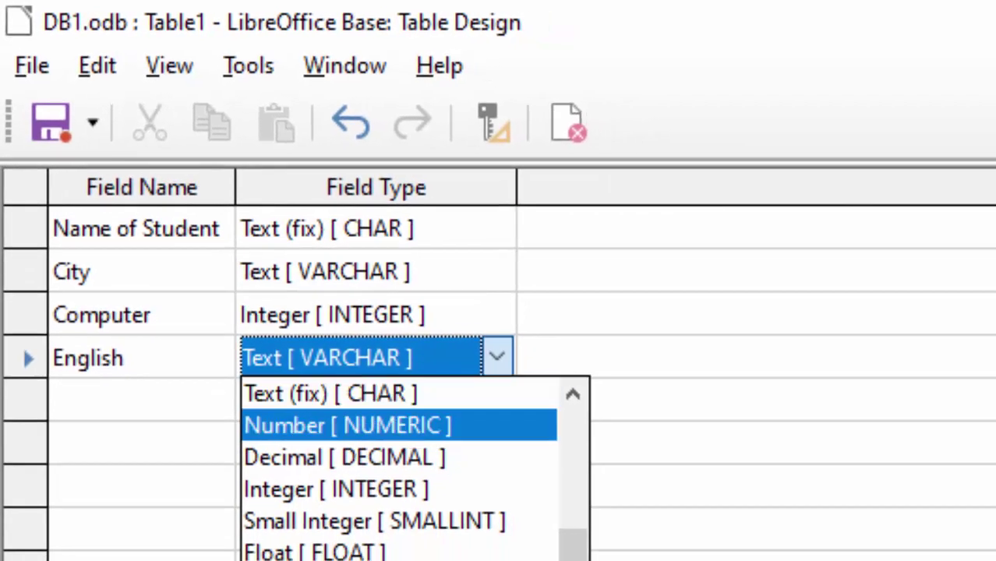
click(342, 469)
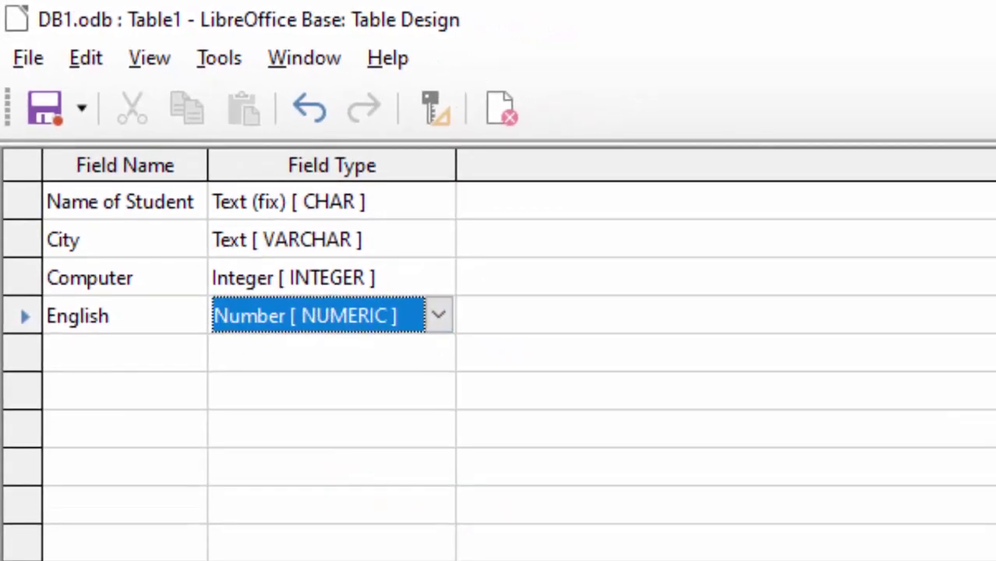
Save the table design as MyDB and accept creating a primary key
click(44, 108)
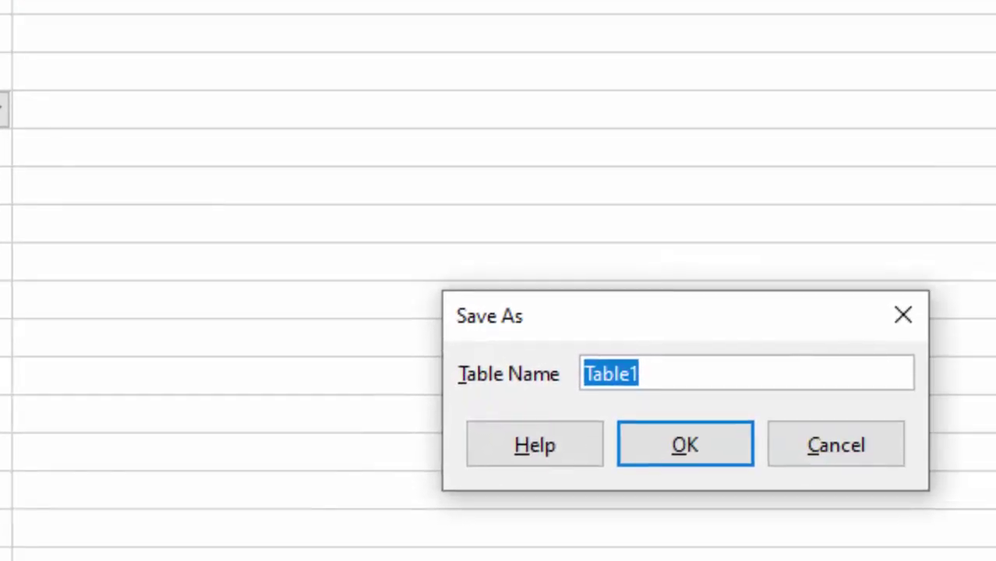
key(BackSpace)
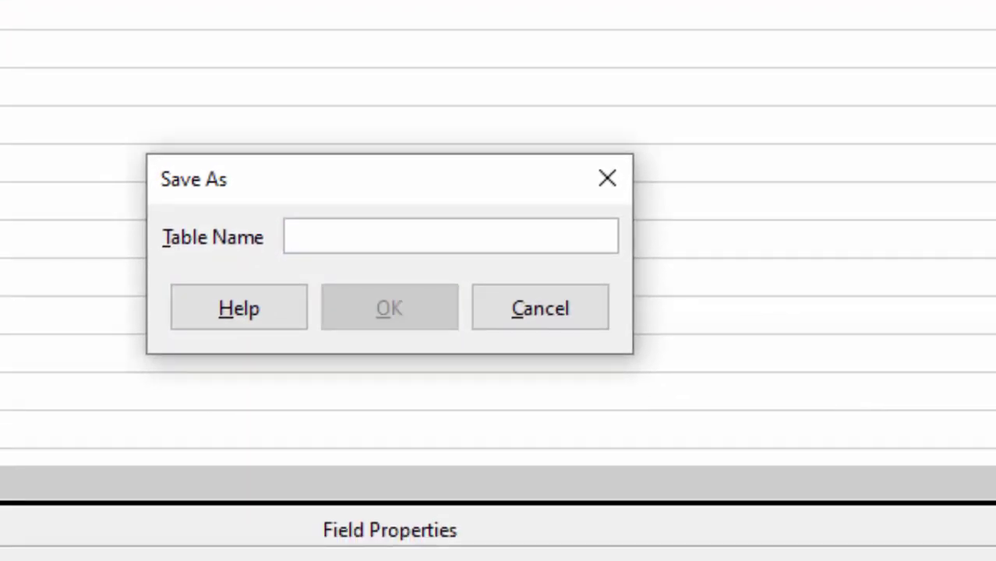
text(MyD)
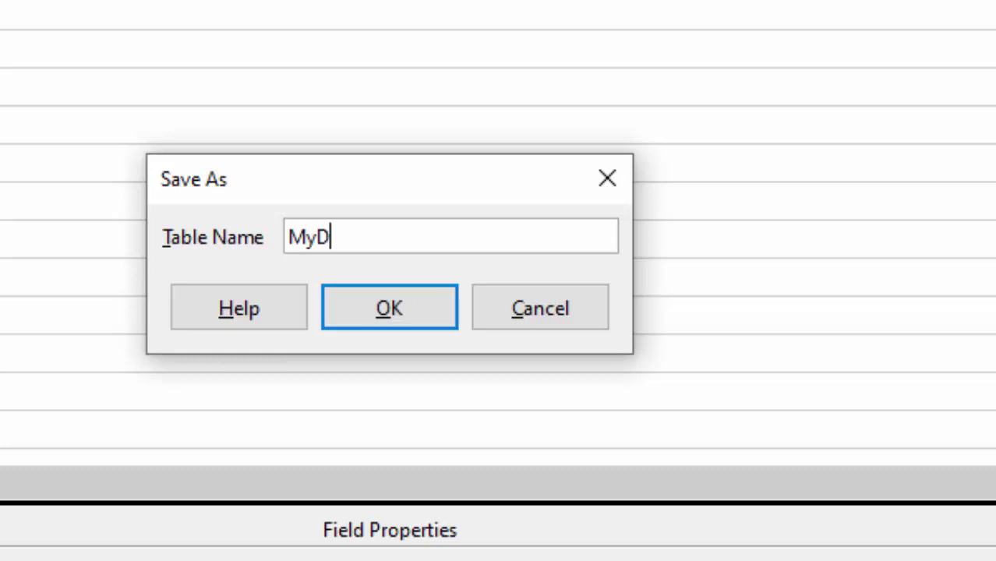
text(B)
key(Return)
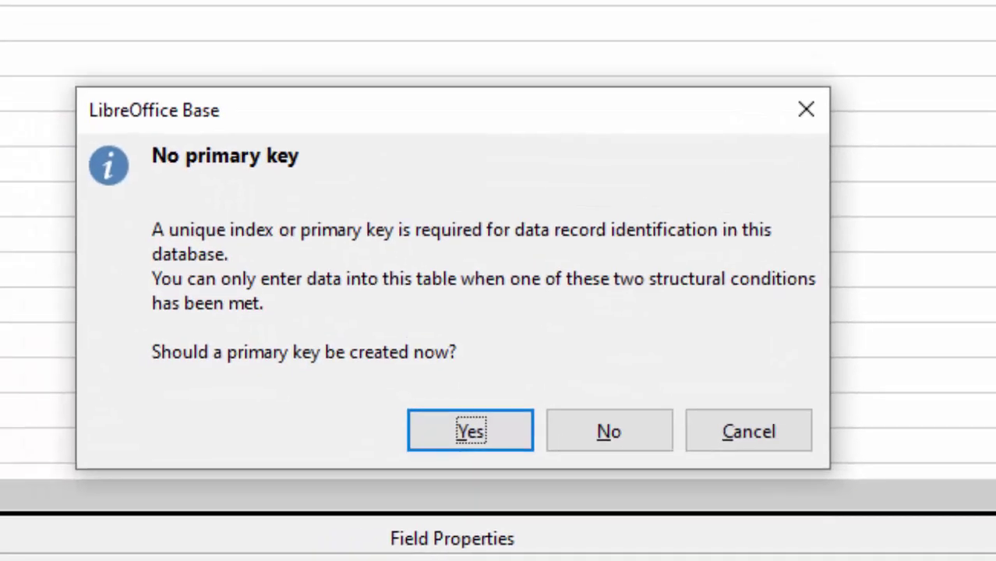
key(Return)
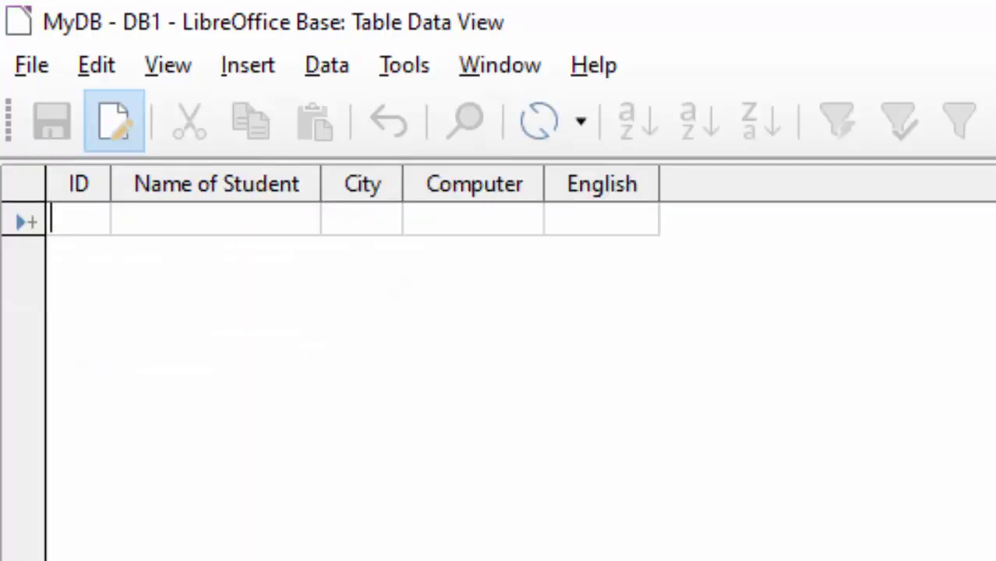
Enter record ID 11 with the student's name, Deoria, 'Hindi' for Computer and English 78.8
text(11)
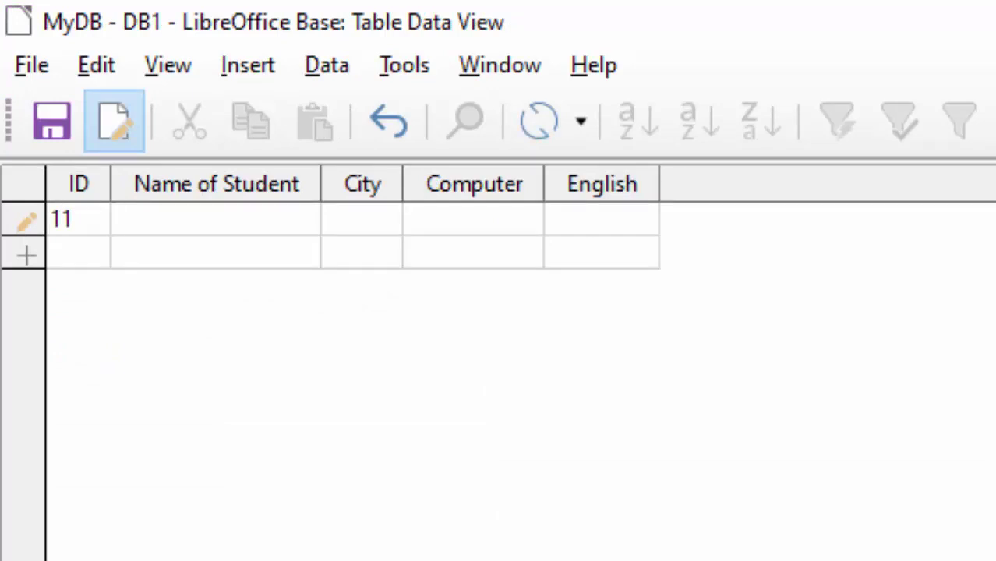
text(S)
text(ura)
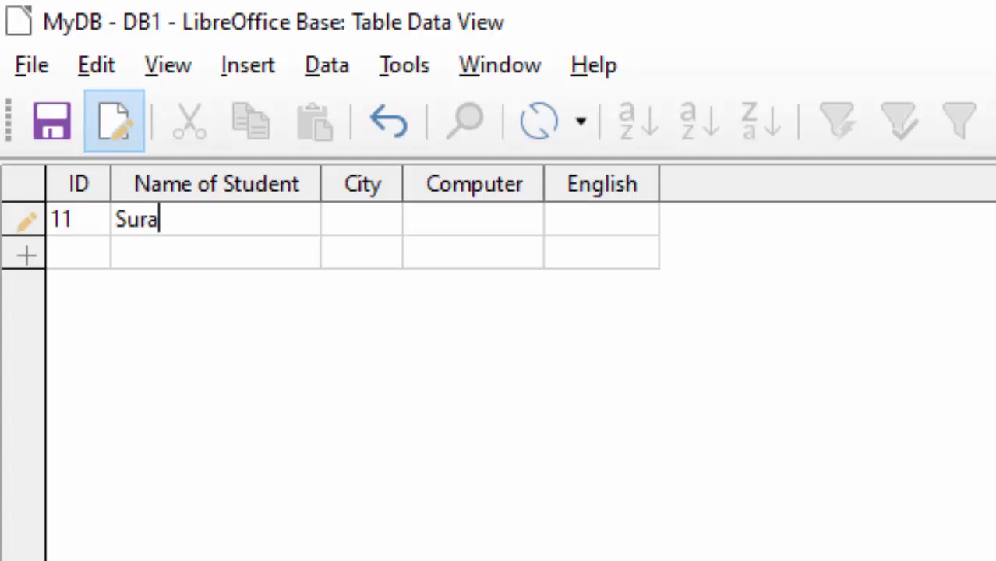
text(j)
key(Tab)
text(Deo)
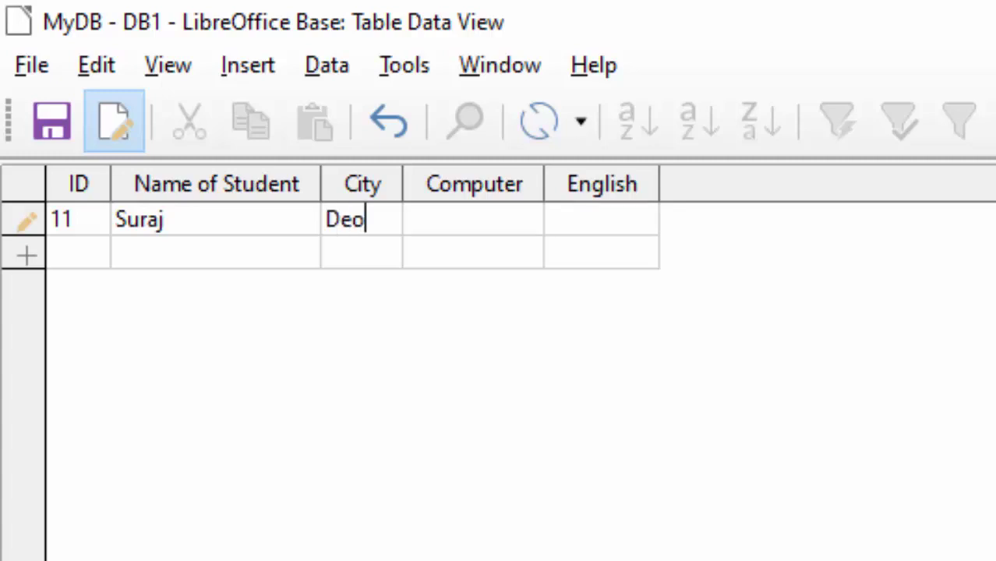
text(ria)
key(Tab)
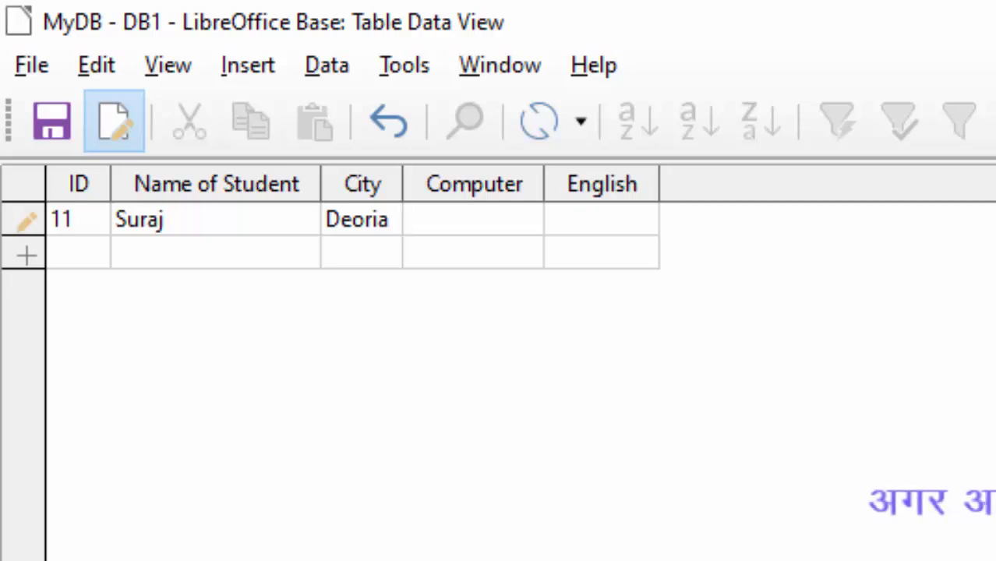
text(Hind)
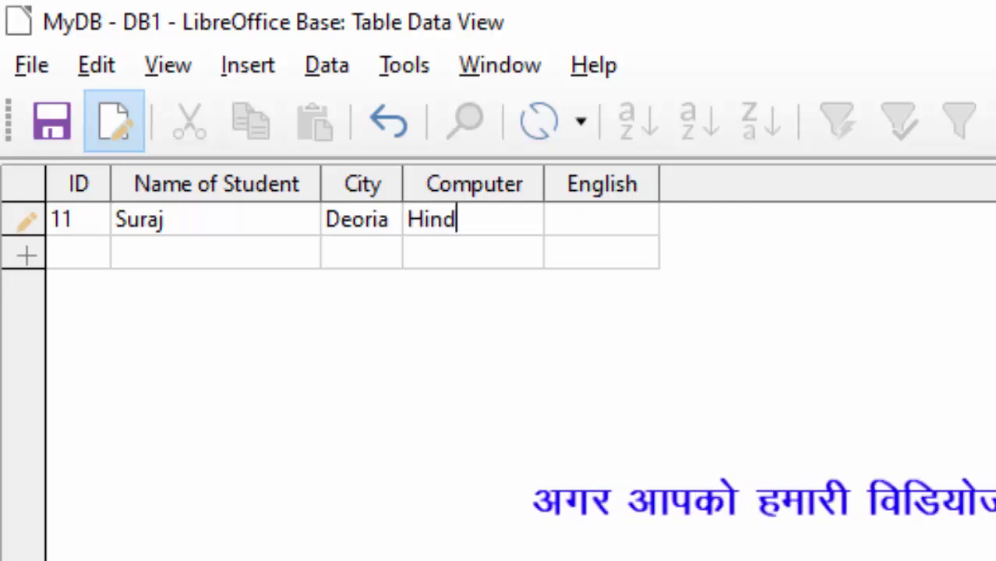
text(i)
key(Tab)
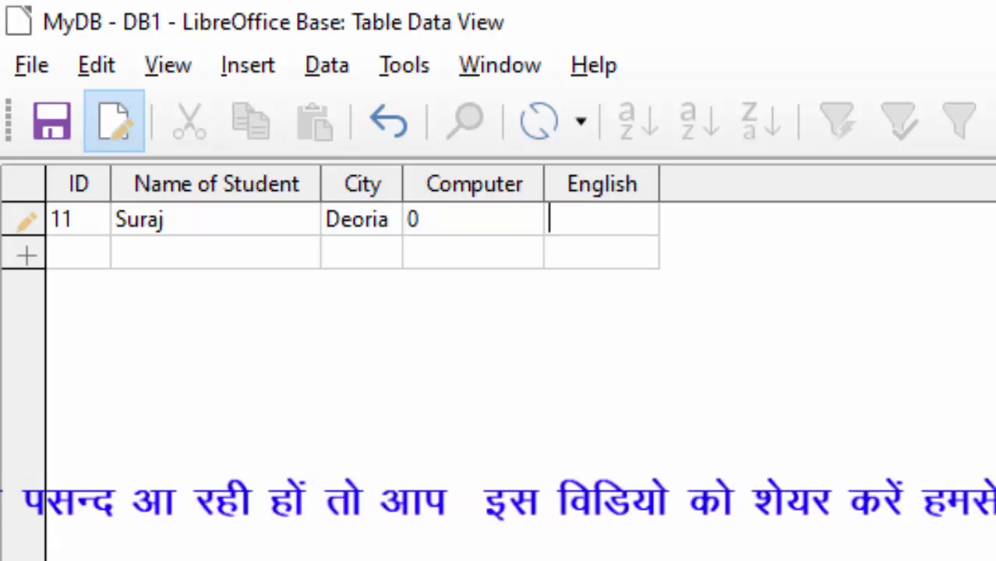
text(78)
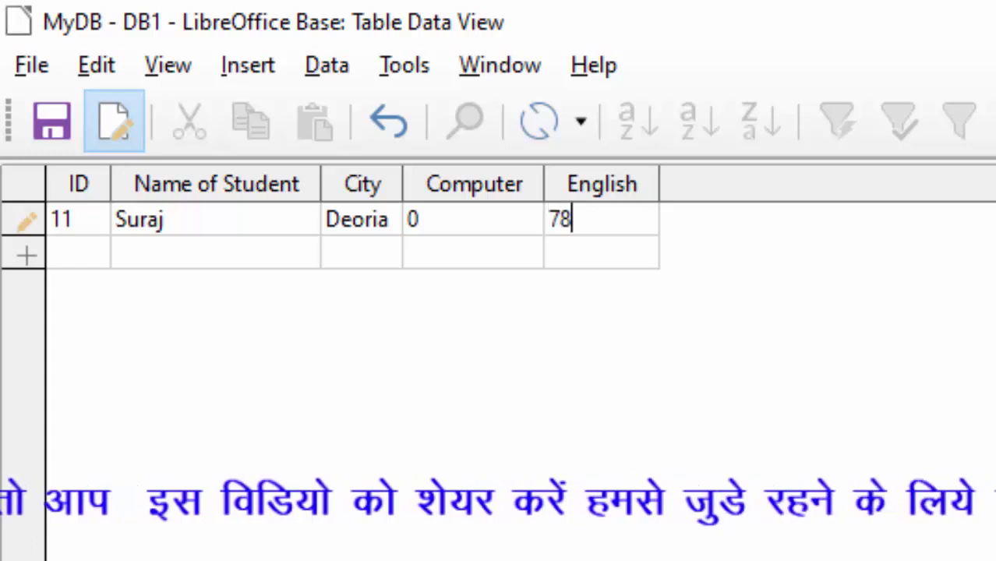
text(.8)
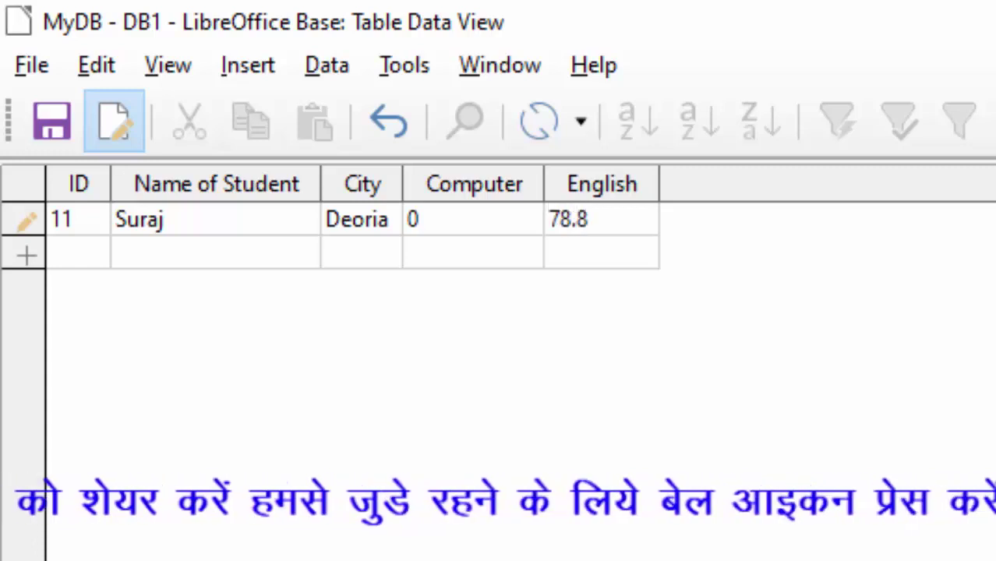
key(Return)
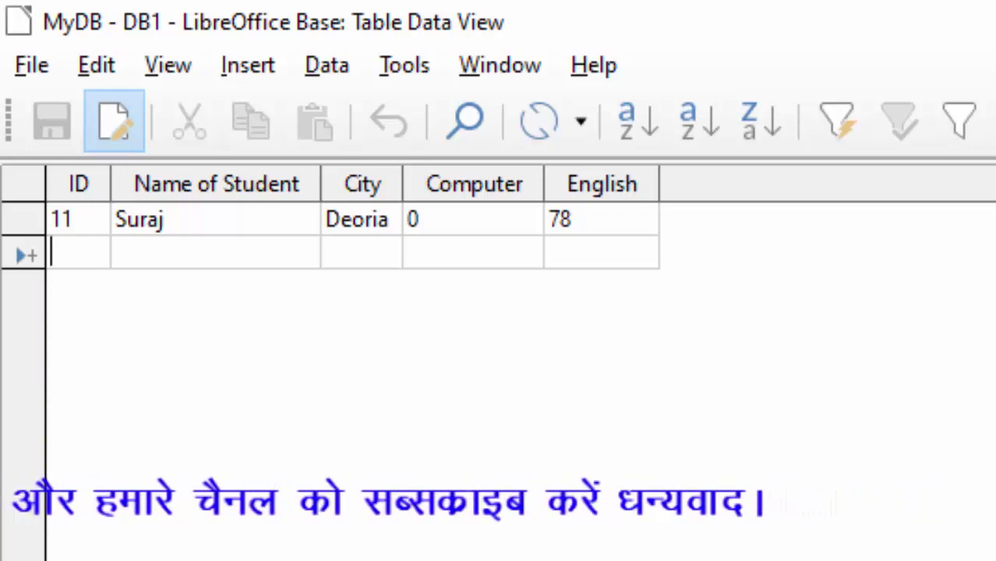
Change the record's Computer value from 0 to -70 and commit it
click(549, 219)
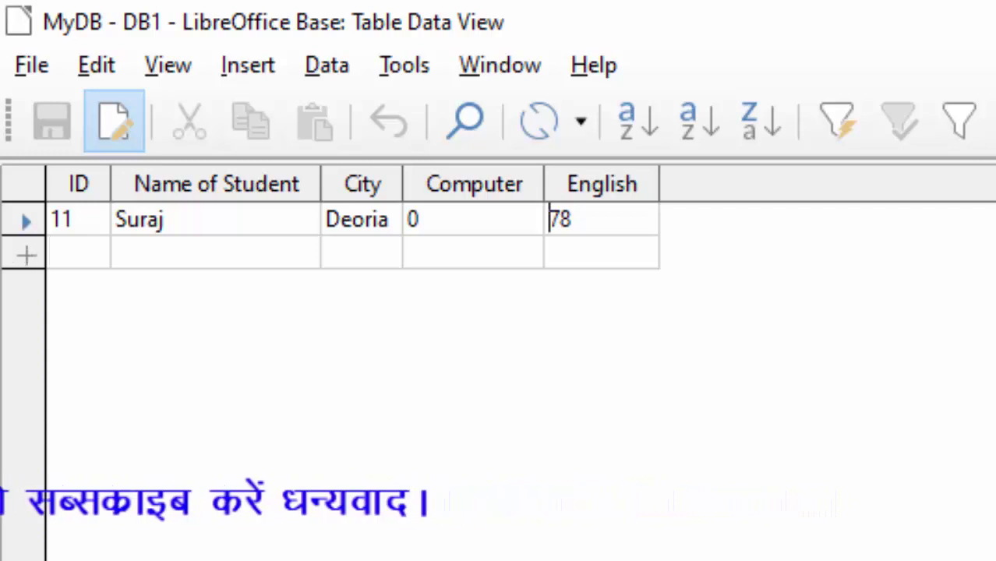
click(408, 219)
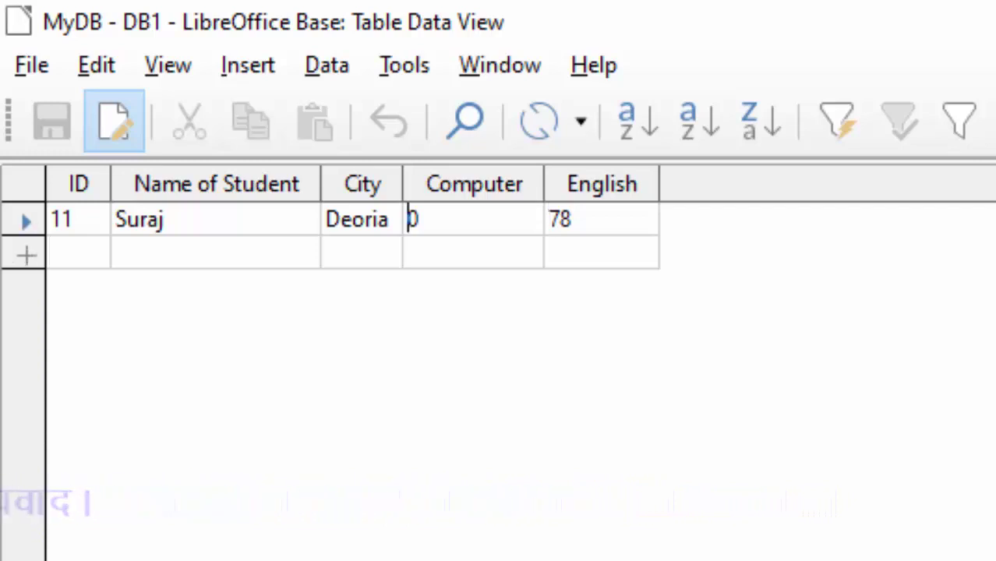
text(7)
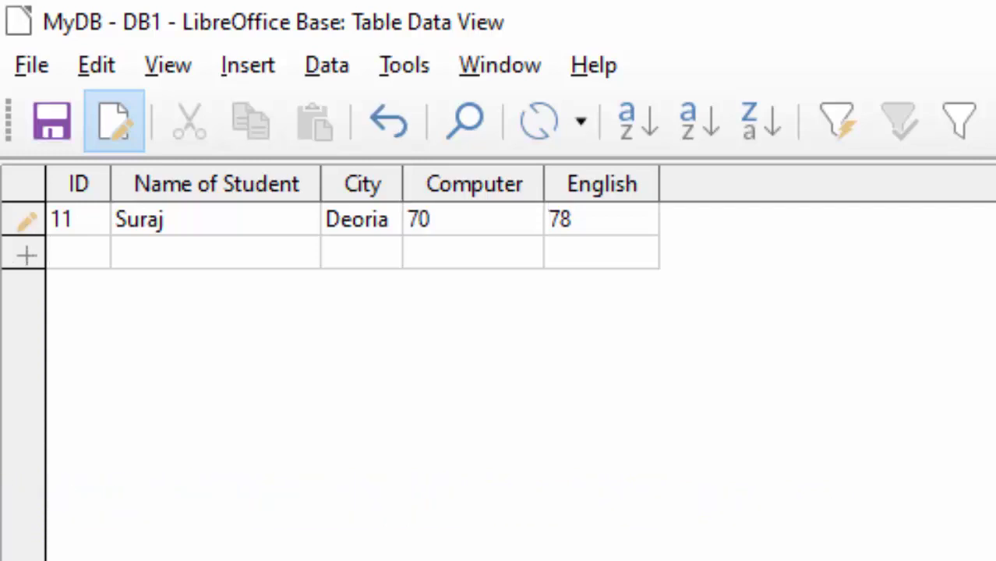
click(549, 219)
click(408, 219)
text(-)
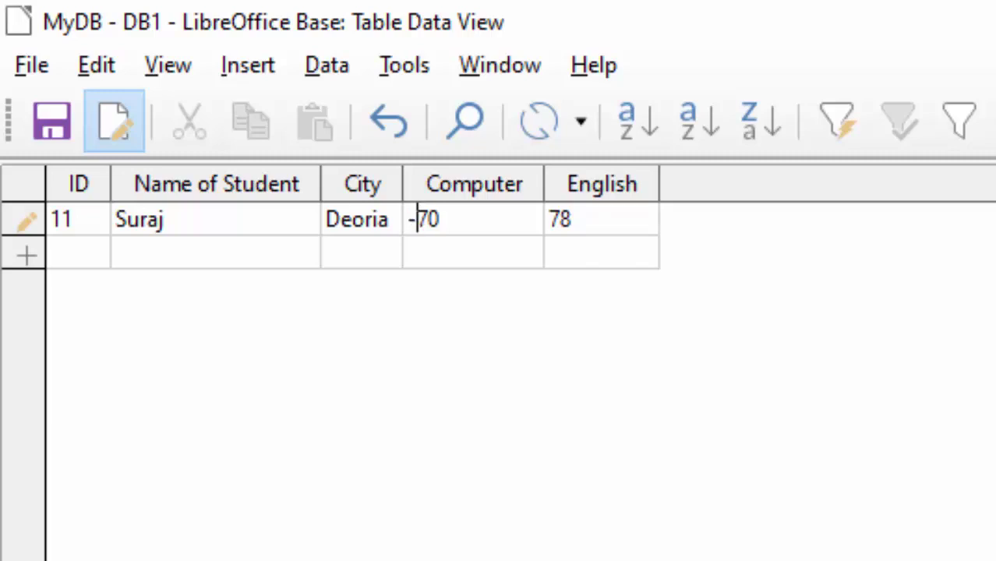
click(408, 251)
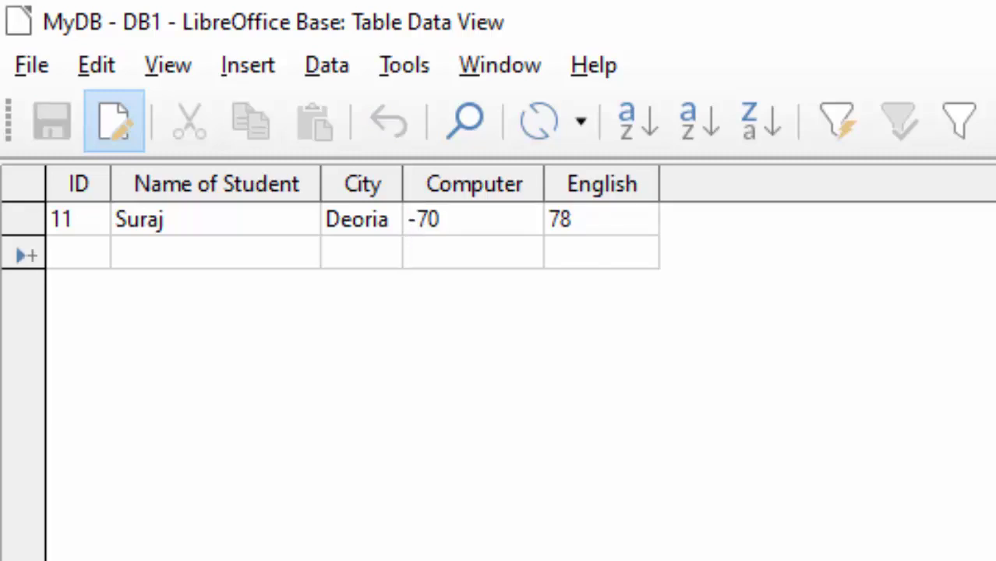
Make the record's English value negative, -78, and commit it
click(560, 219)
key(Home)
text(-)
click(70, 251)
Edit MyDB's design, change English to Float [ FLOAT ], save and close it
key(ctrl+w)
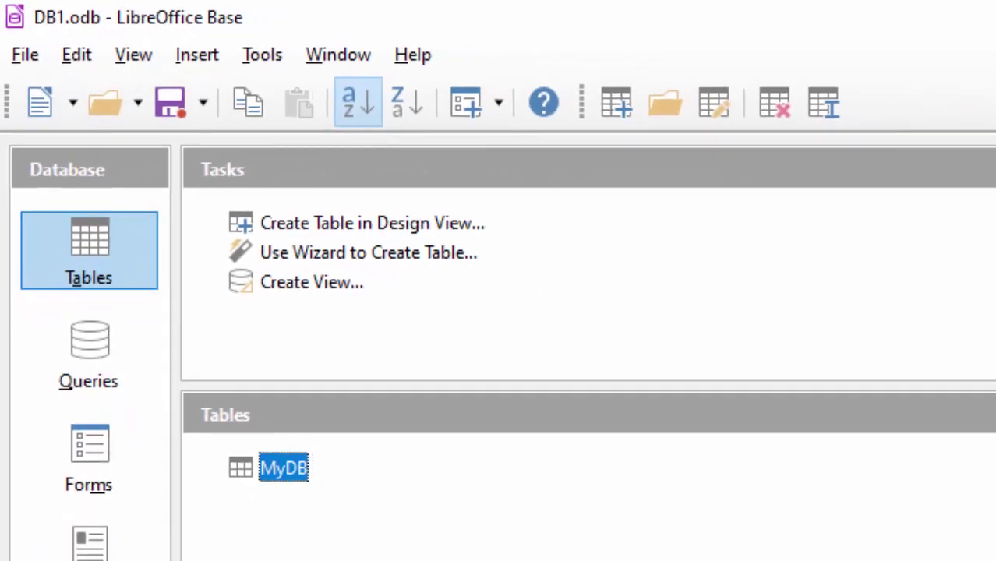
right_click(283, 466)
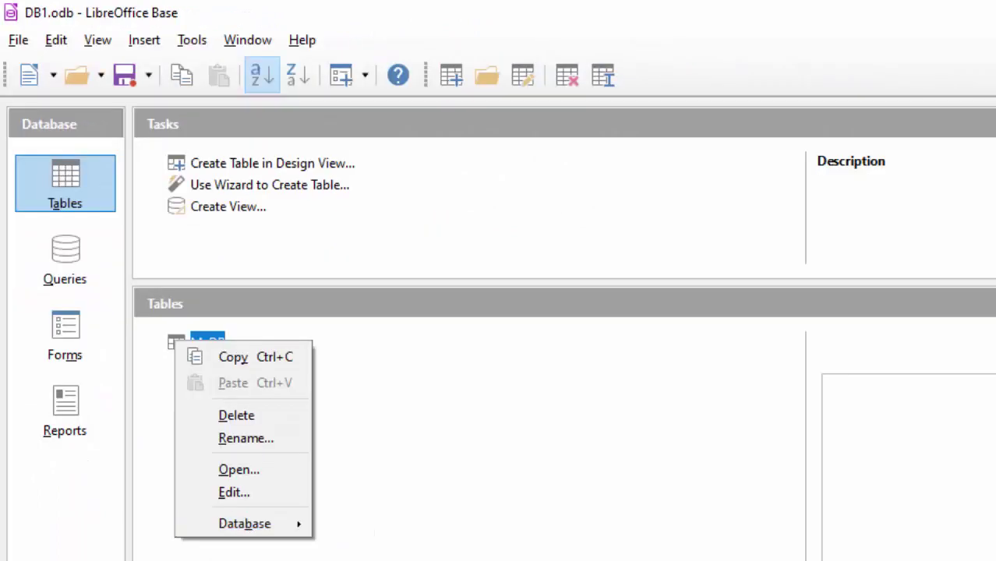
click(234, 491)
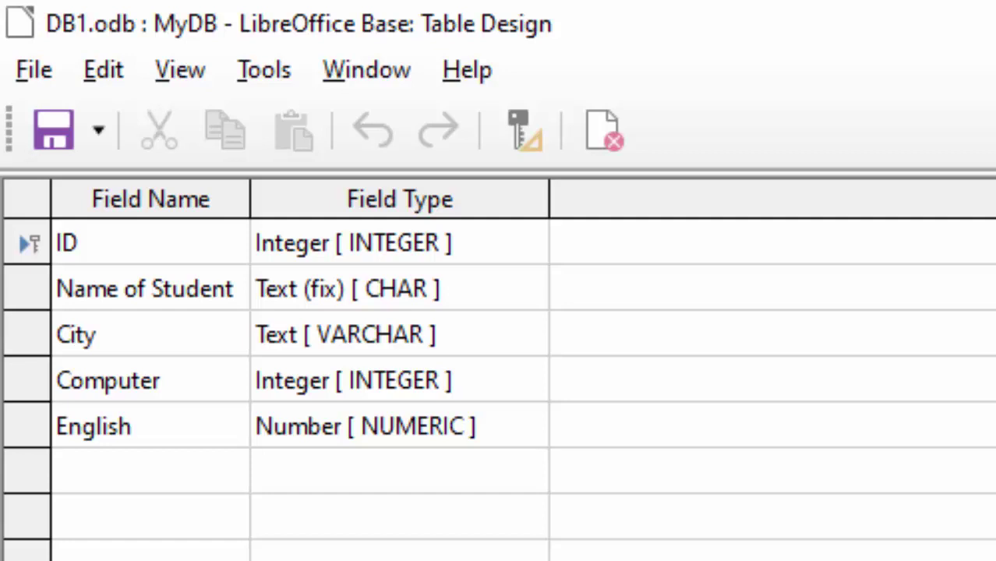
click(366, 426)
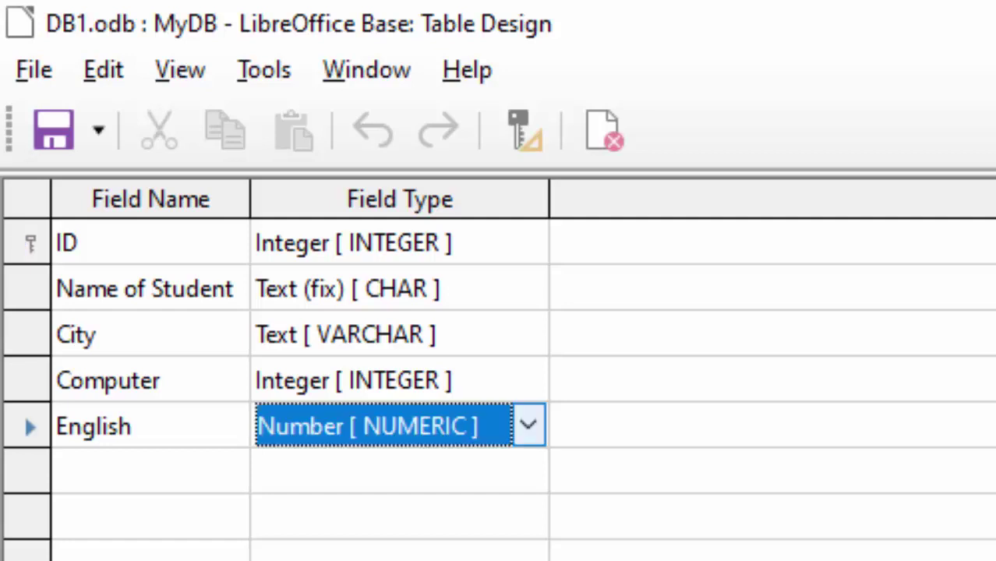
click(528, 425)
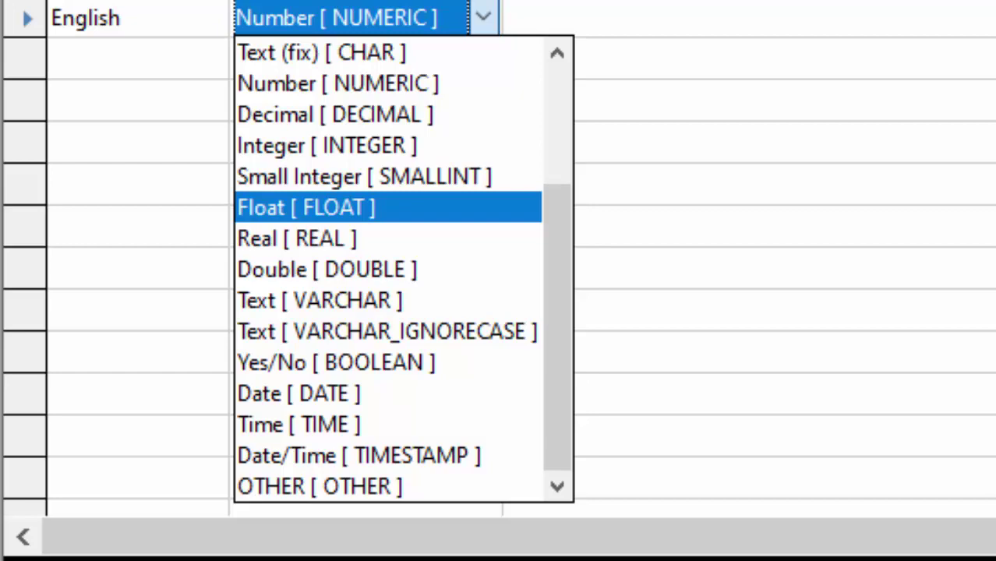
key(Return)
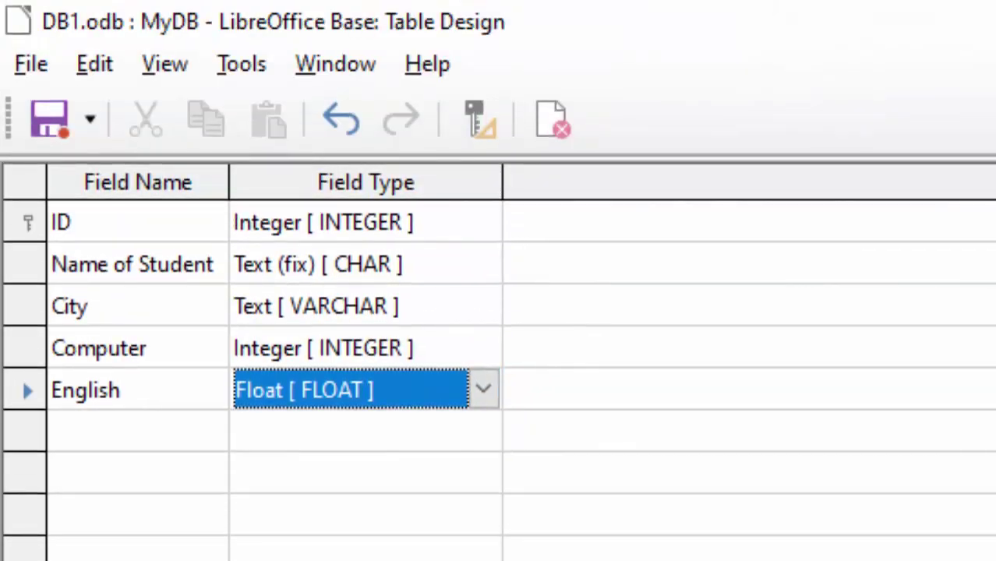
click(49, 119)
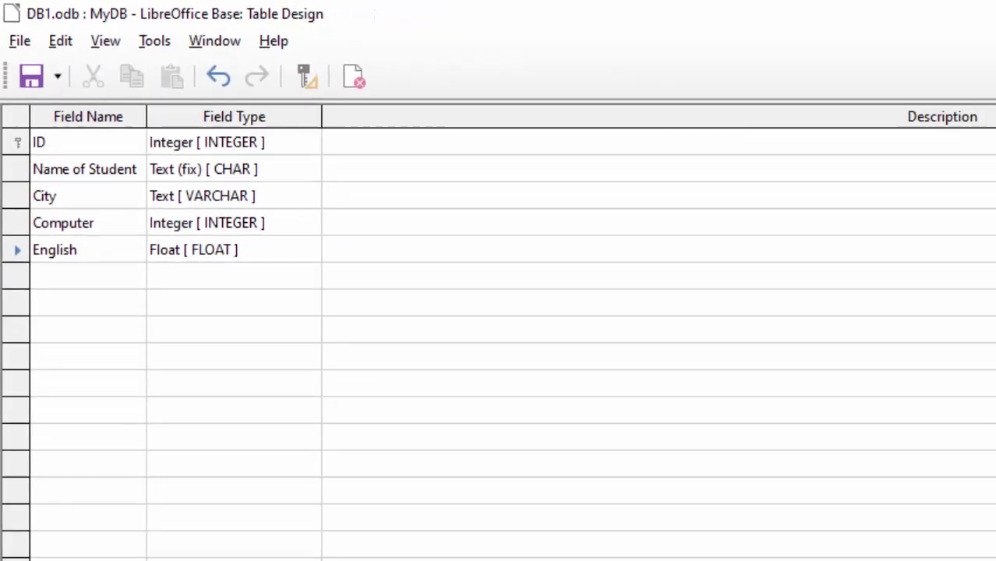
key(ctrl+w)
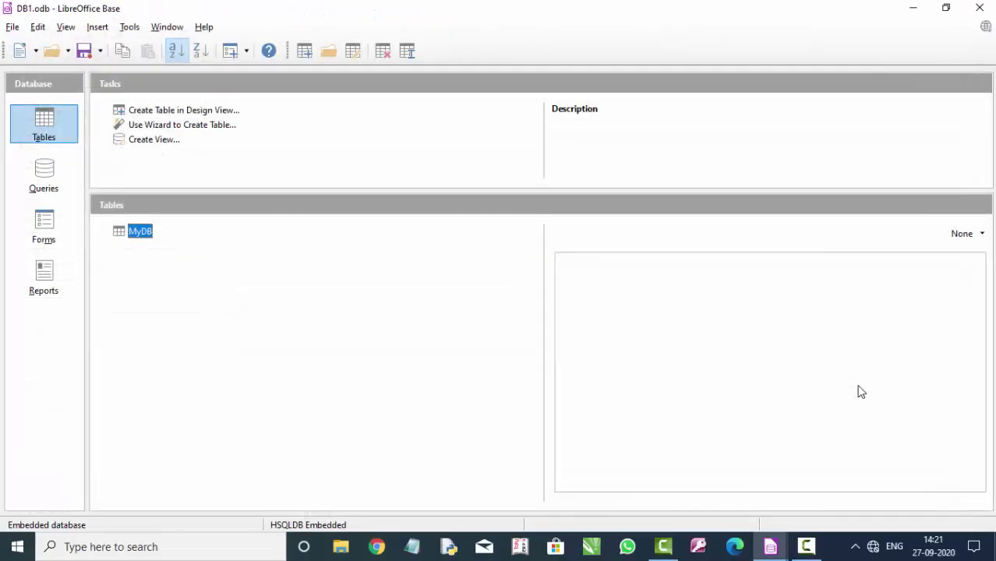
Open MyDB and replace the marks with Computer 90.5 and English 67.77
key(Return)
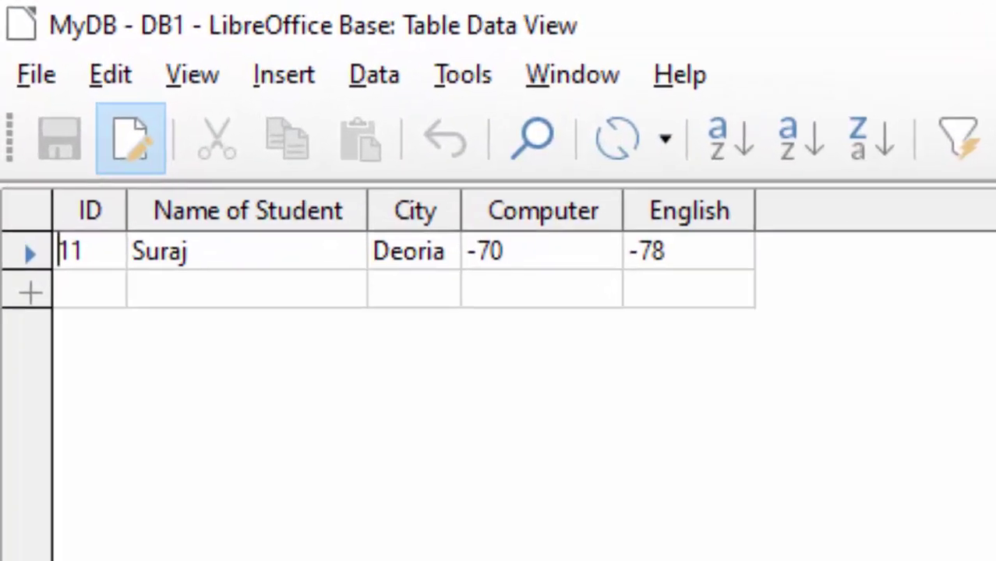
click(467, 250)
key(End)
key(shift+Home)
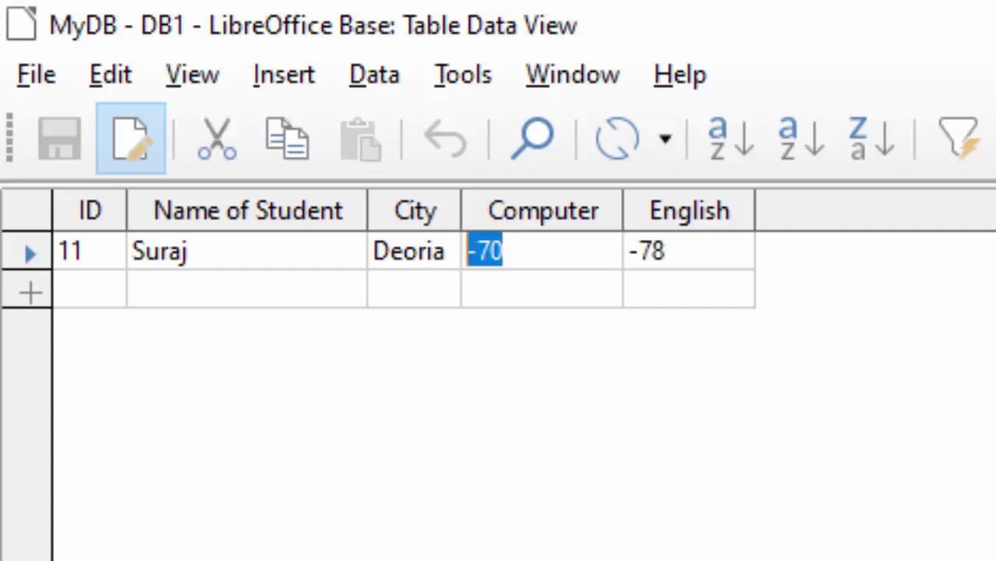
key(Delete)
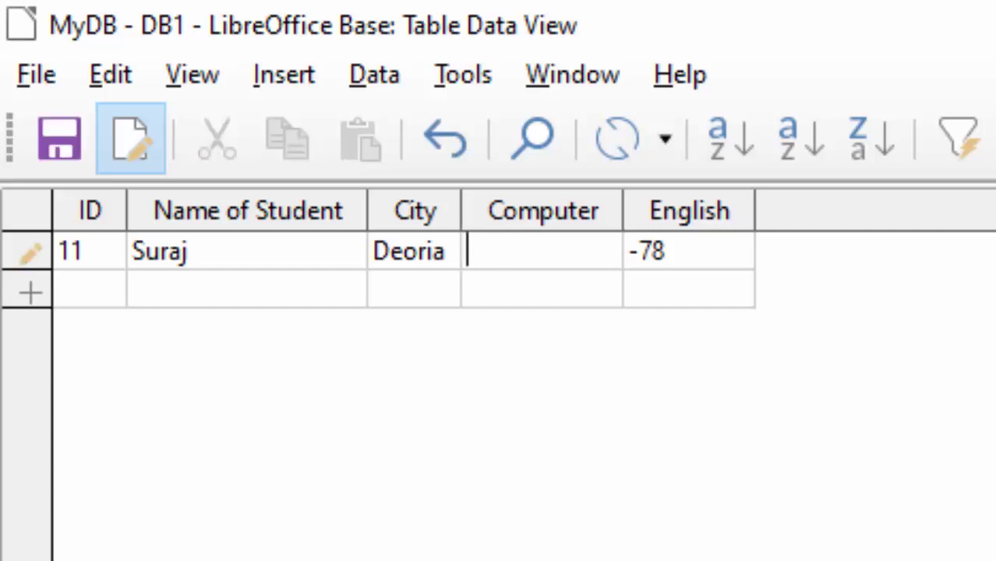
text(90.)
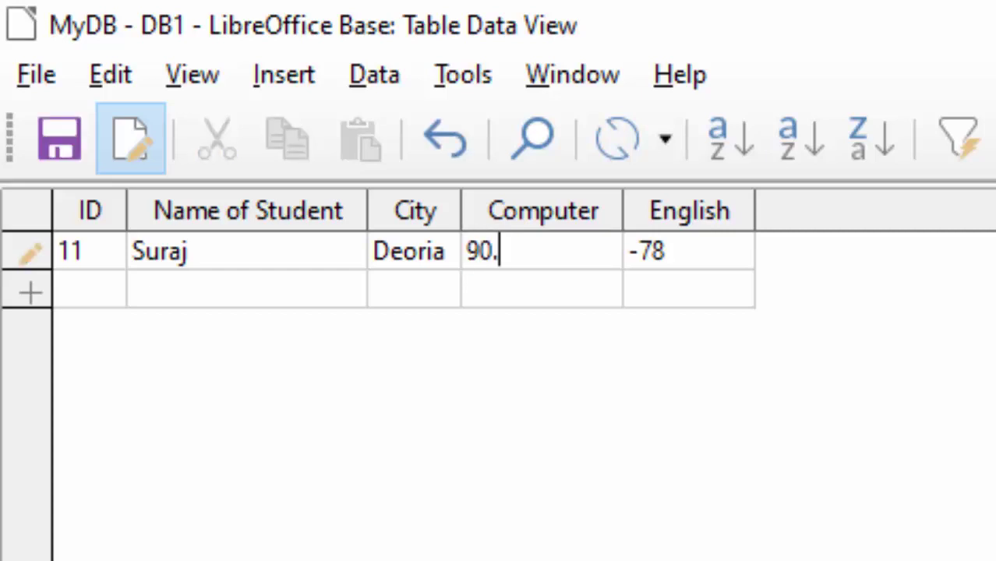
text(5)
key(Tab)
text(67.77)
key(Tab)
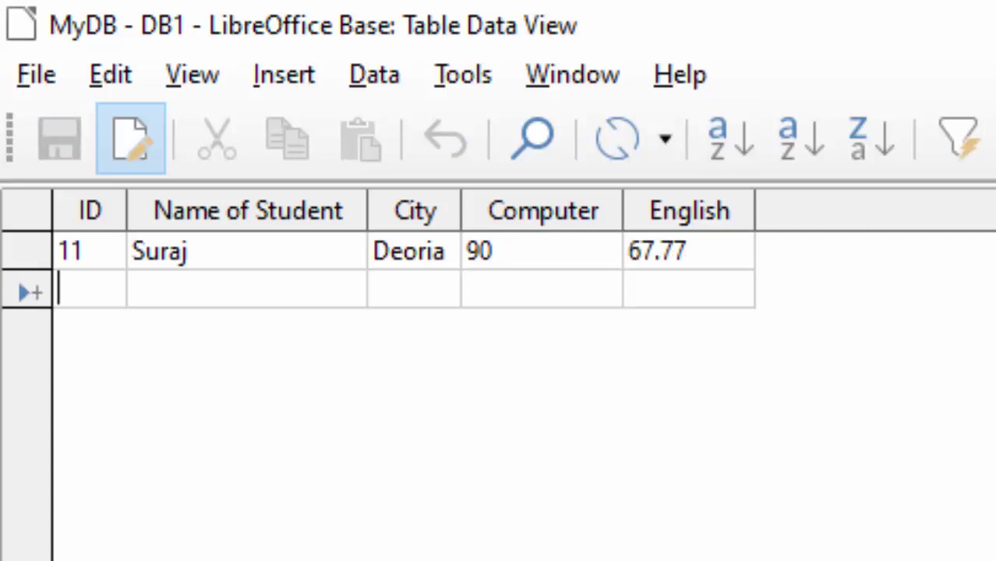
Retype the Computer mark as 88.9 and commit the record
click(479, 251)
key(End)
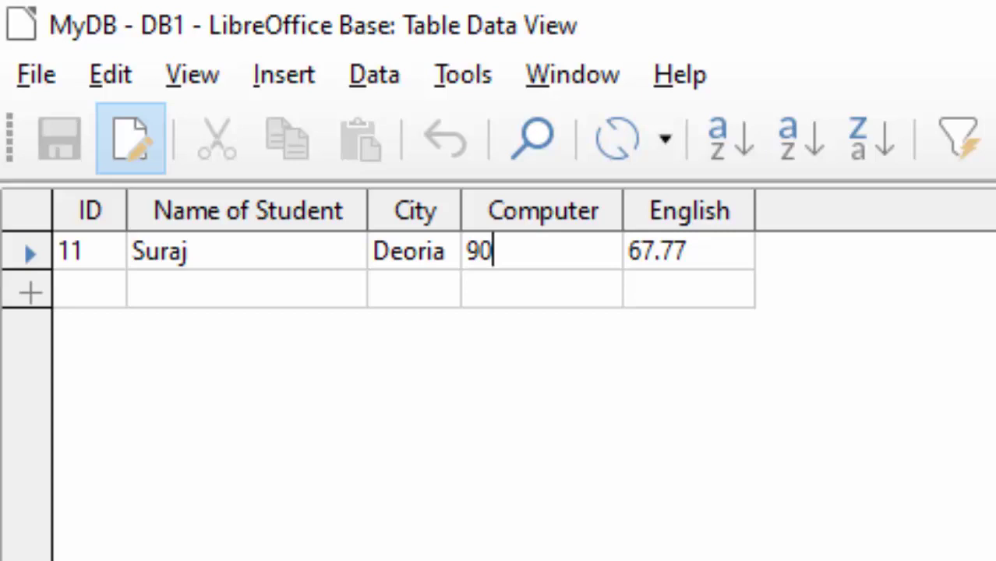
key(BackSpace)
key(BackSpace)
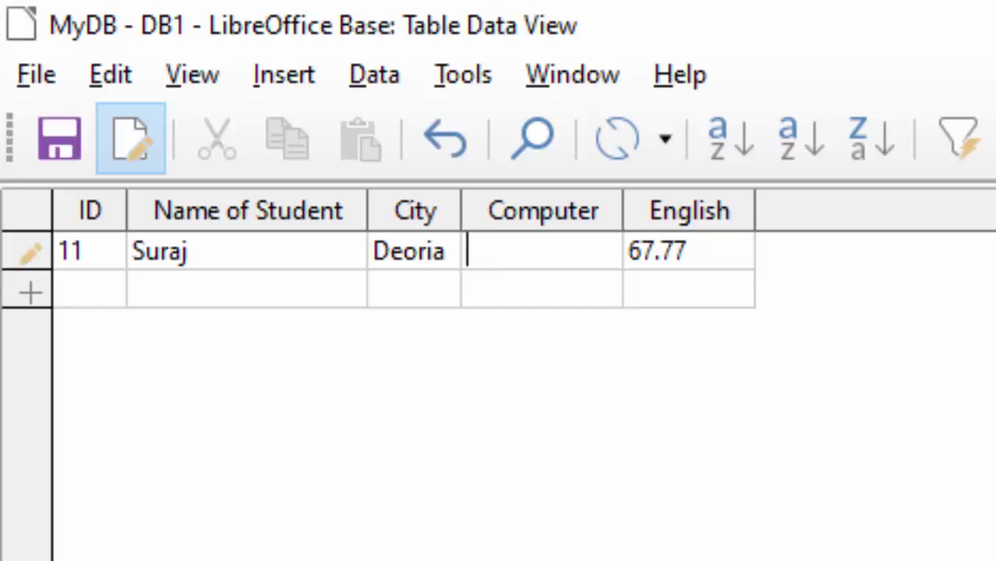
text(88.)
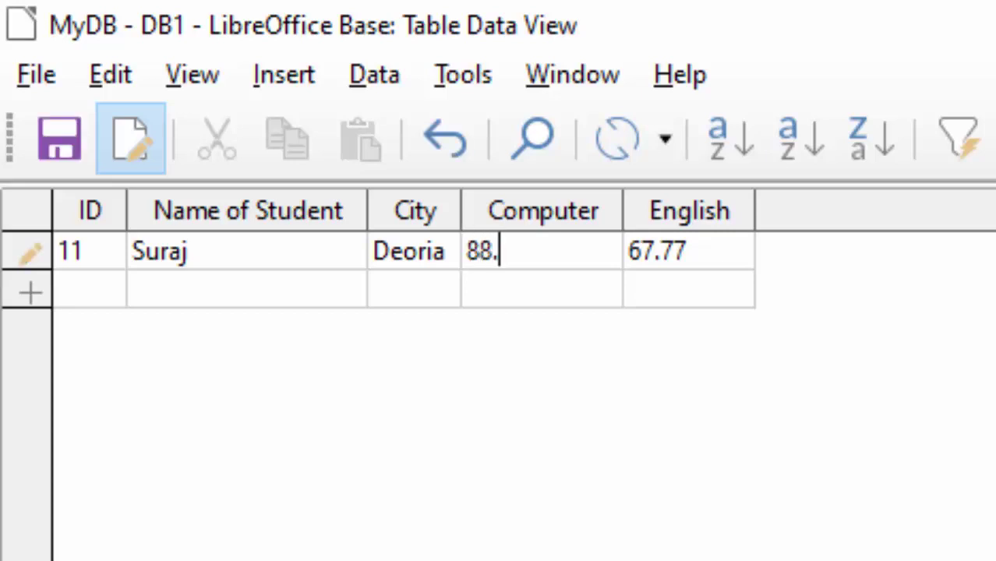
text(9)
click(628, 251)
click(70, 290)
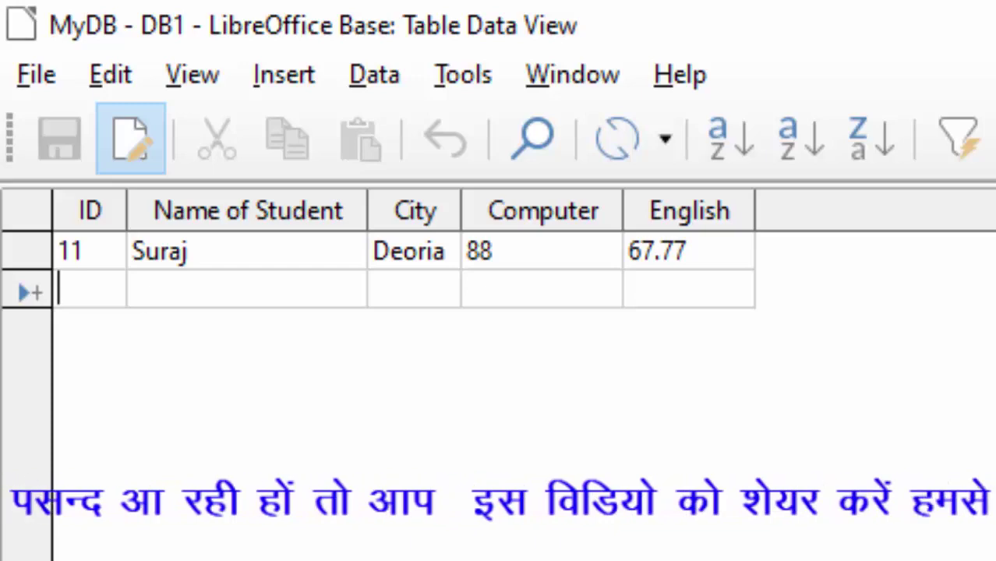
Switch MyDB's Computer field from Integer to Double [ DOUBLE ] in the table design and save it
key(ctrl+w)
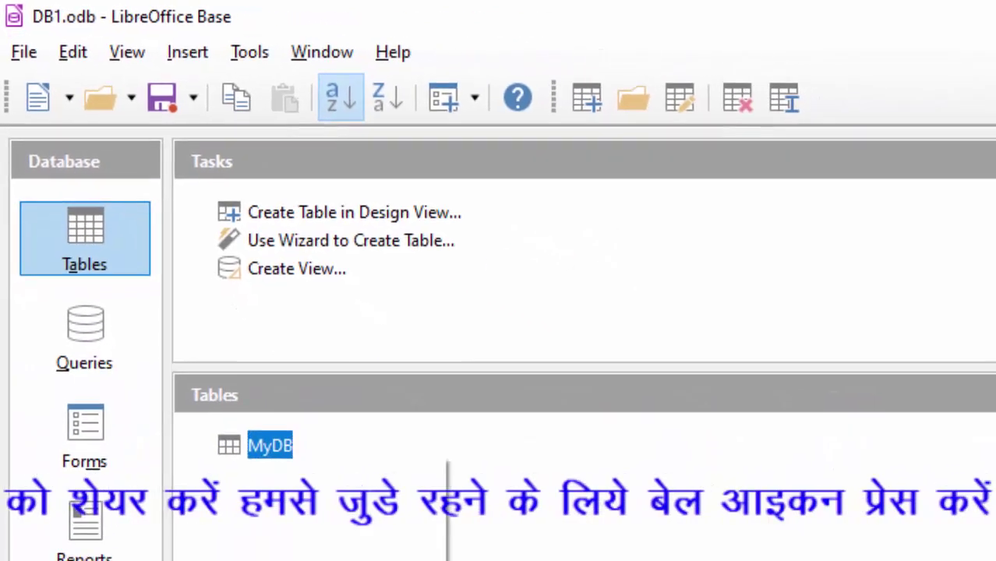
right_click(284, 447)
click(350, 557)
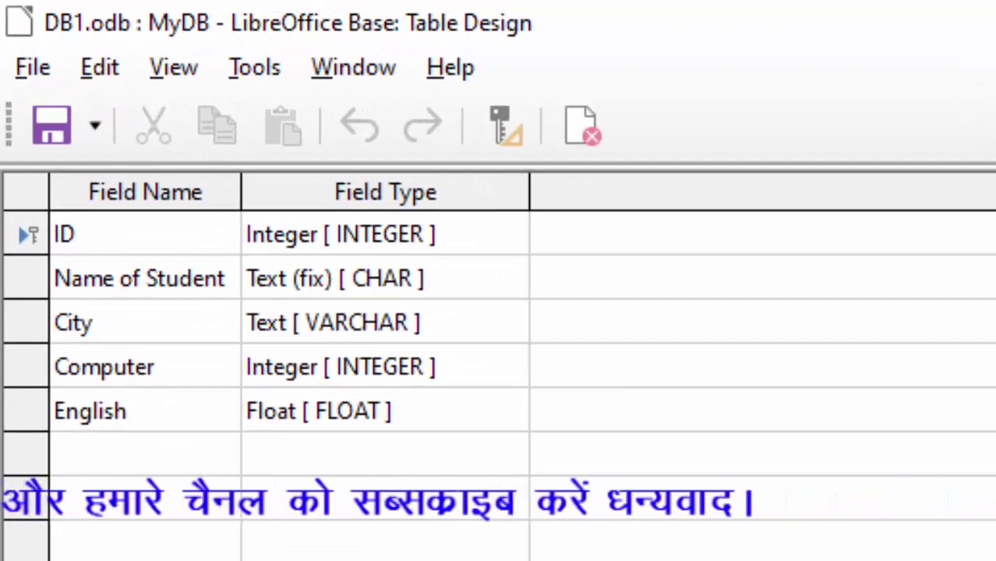
click(342, 366)
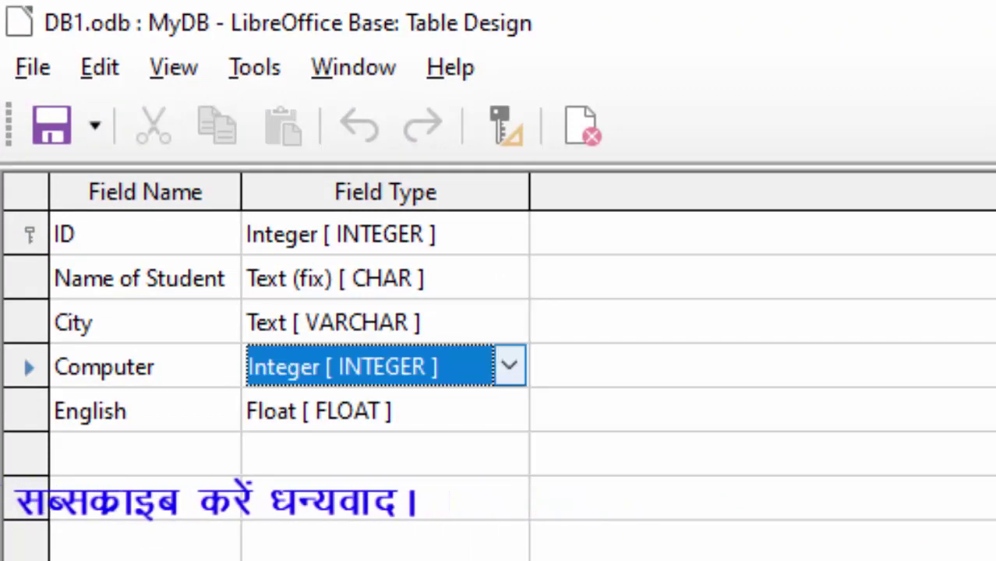
click(508, 366)
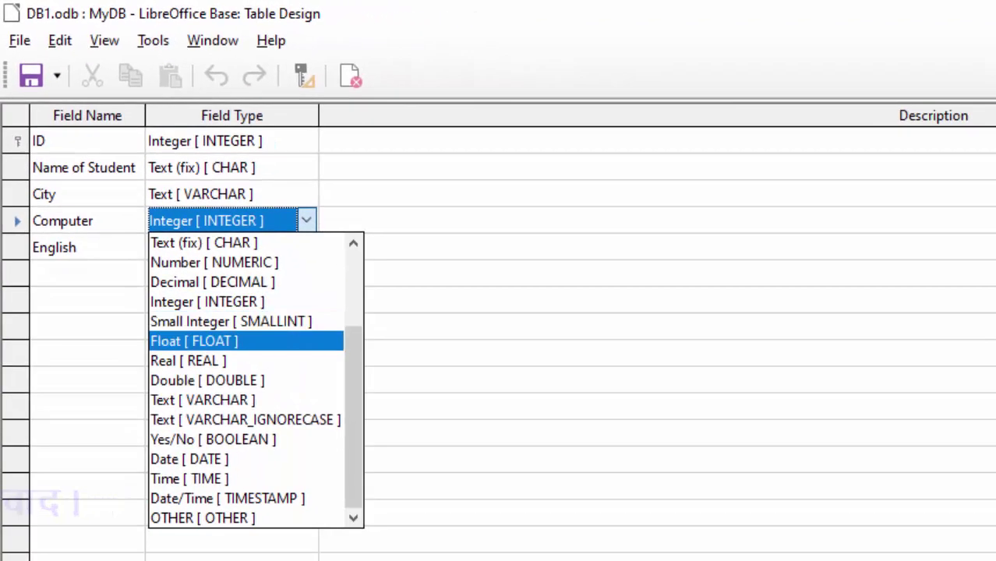
key(Down)
key(Down)
key(Return)
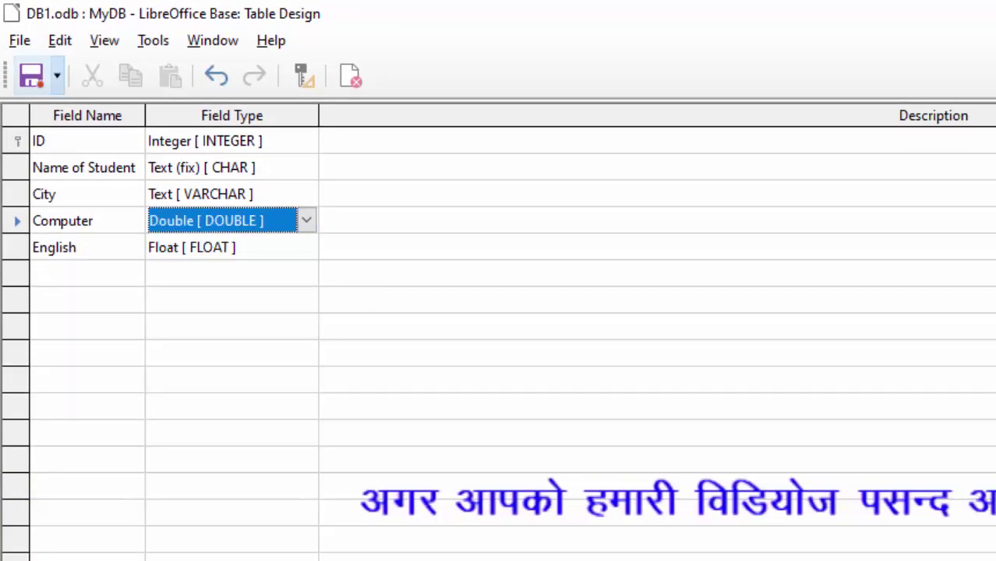
click(31, 76)
Reopen MyDB's records and change the Computer mark from 88 to 88.99
key(ctrl+w)
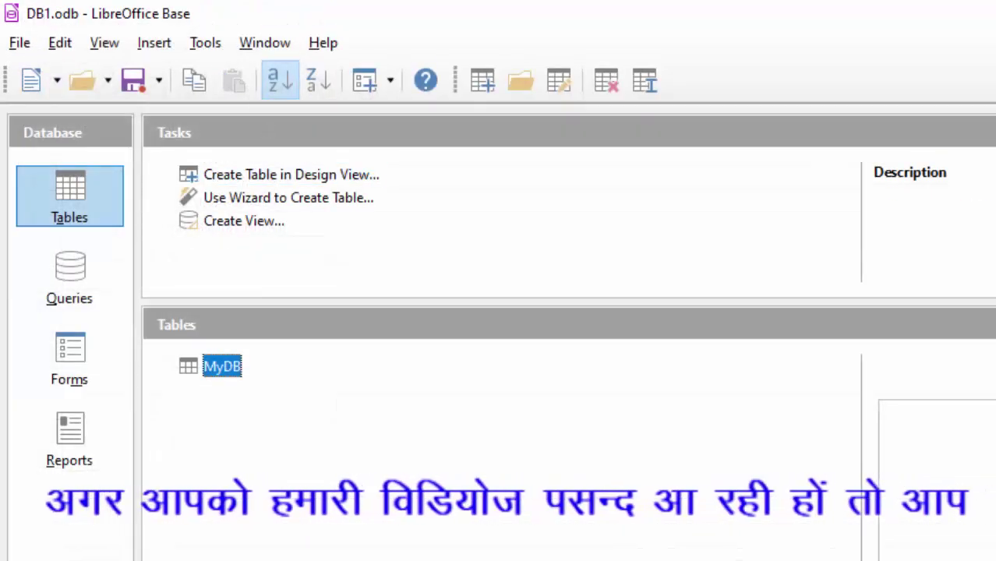
key(Return)
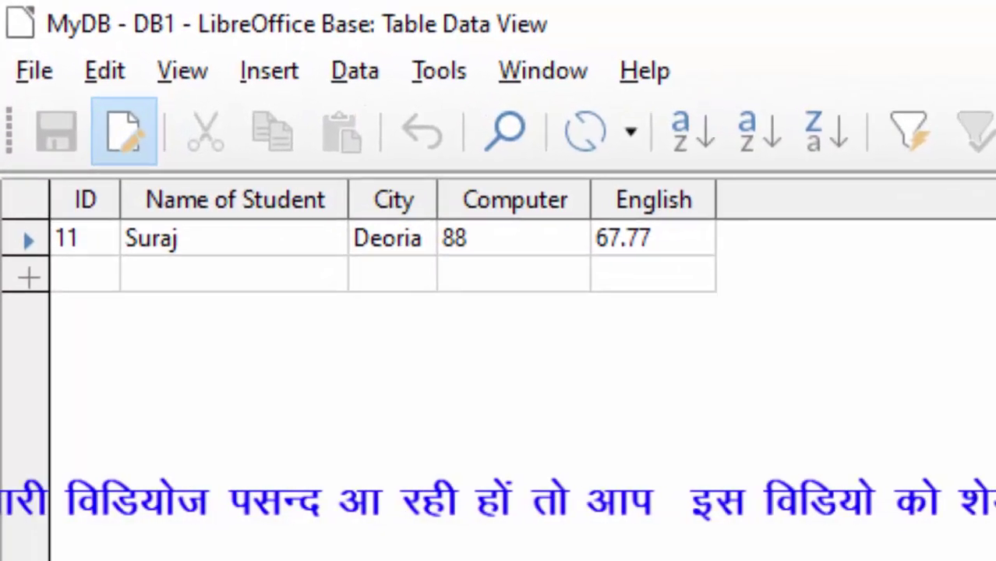
click(348, 177)
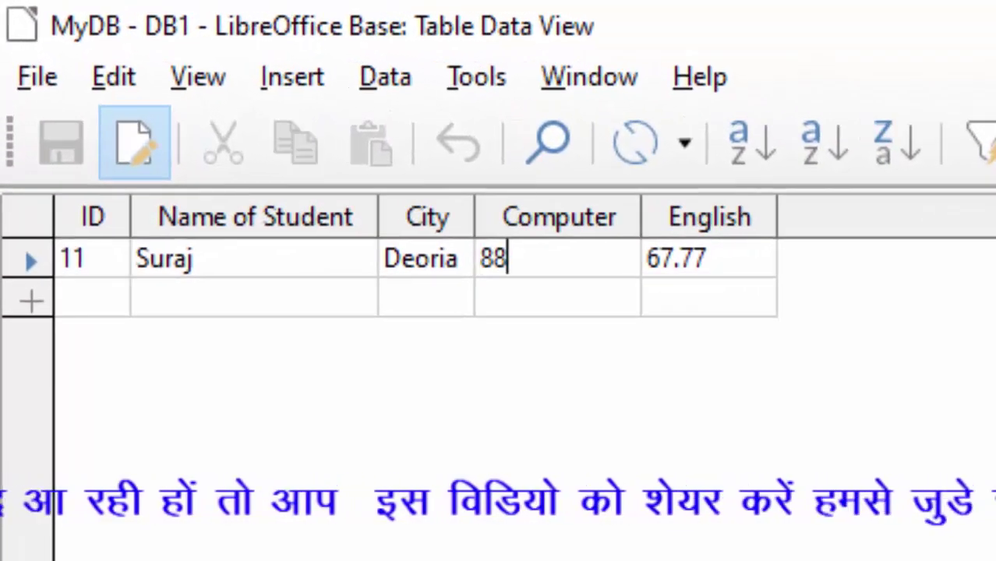
text(.90)
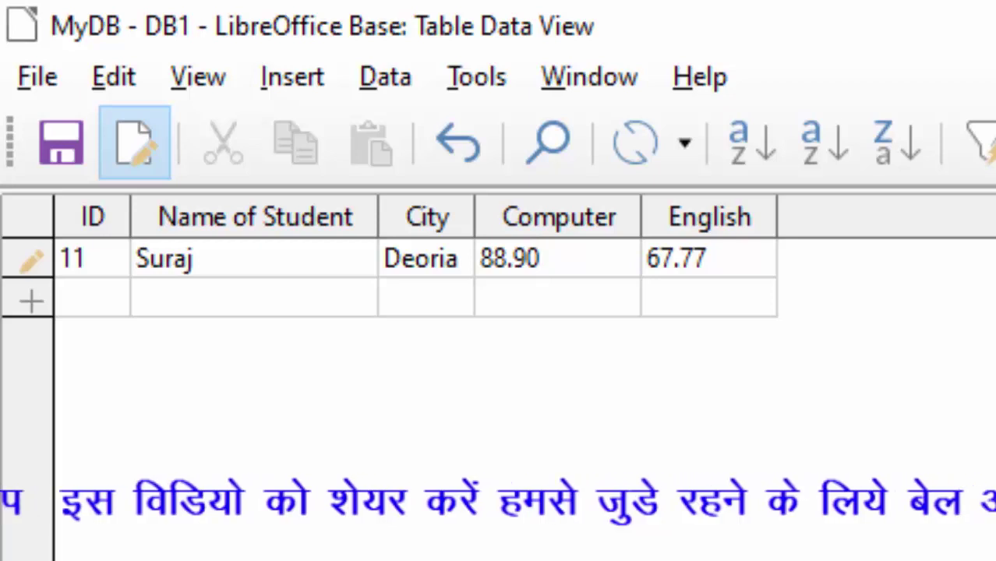
key(Tab)
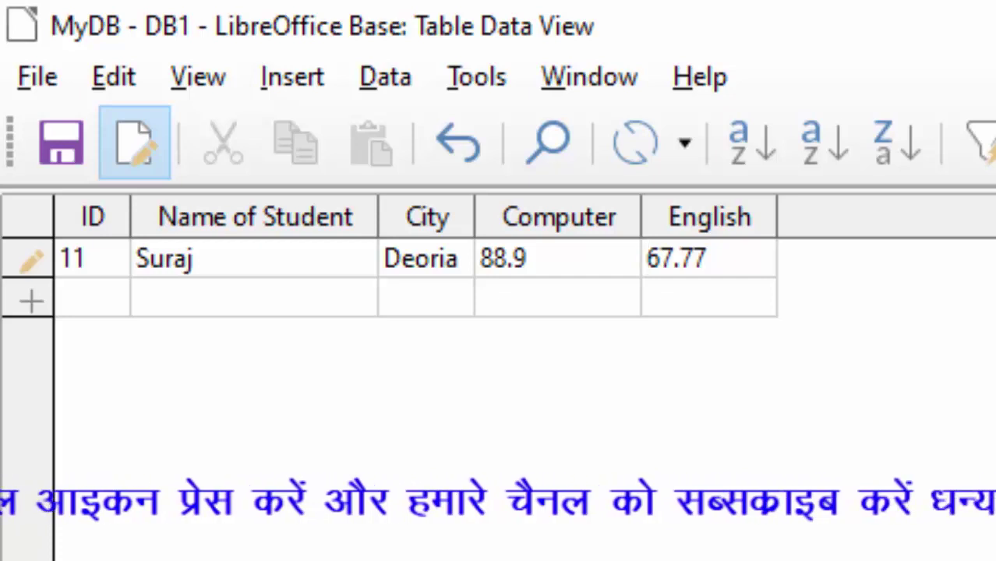
click(527, 259)
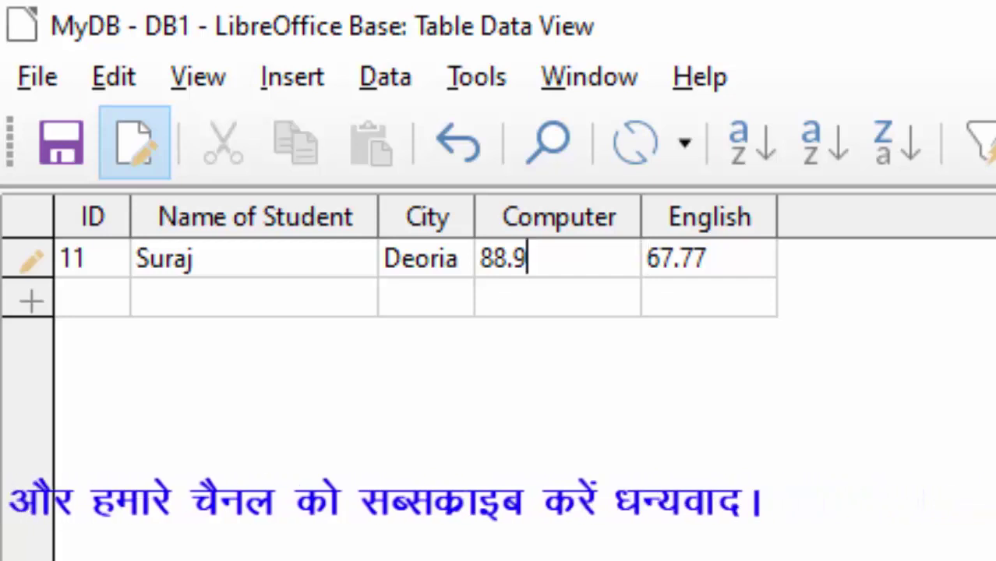
text(9)
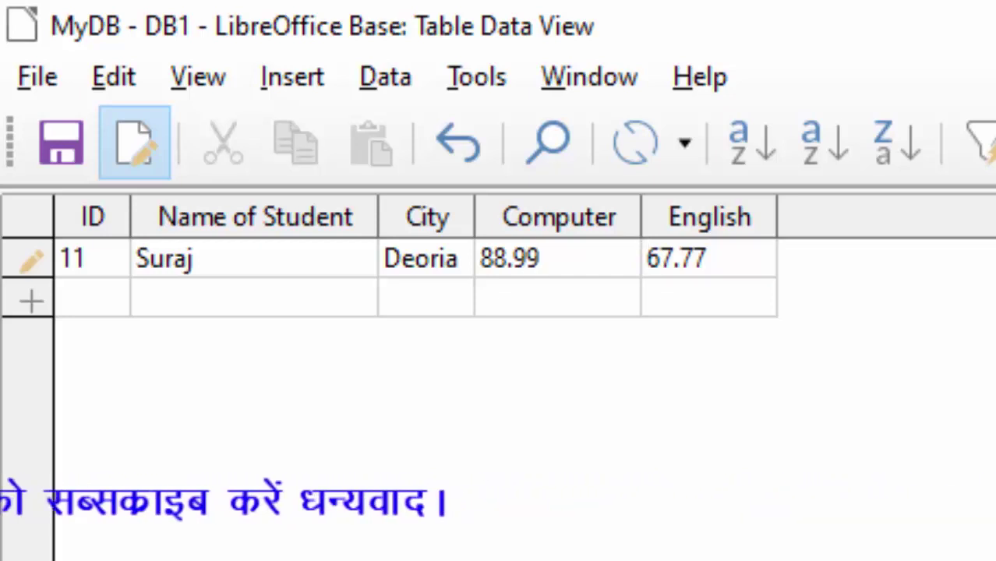
click(645, 258)
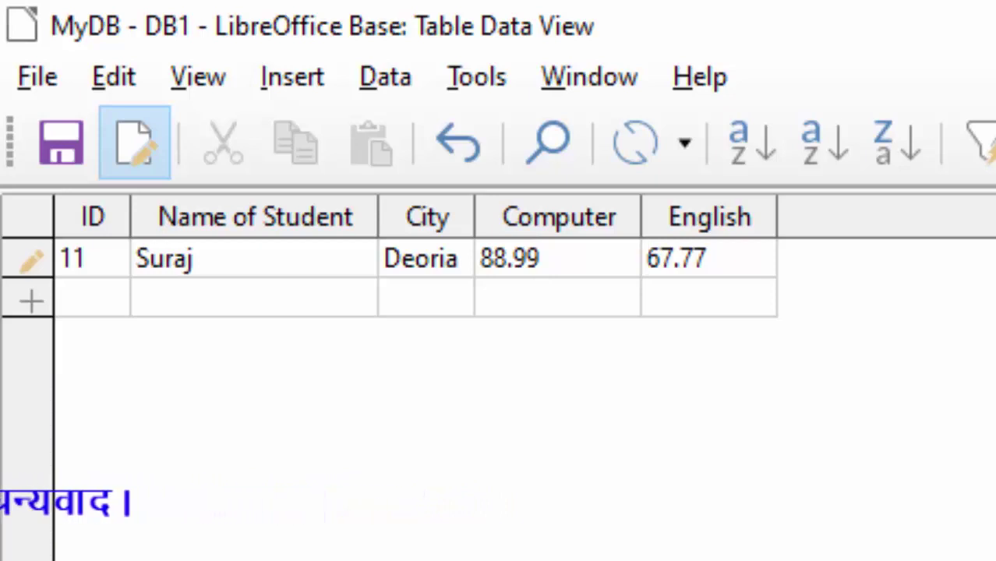